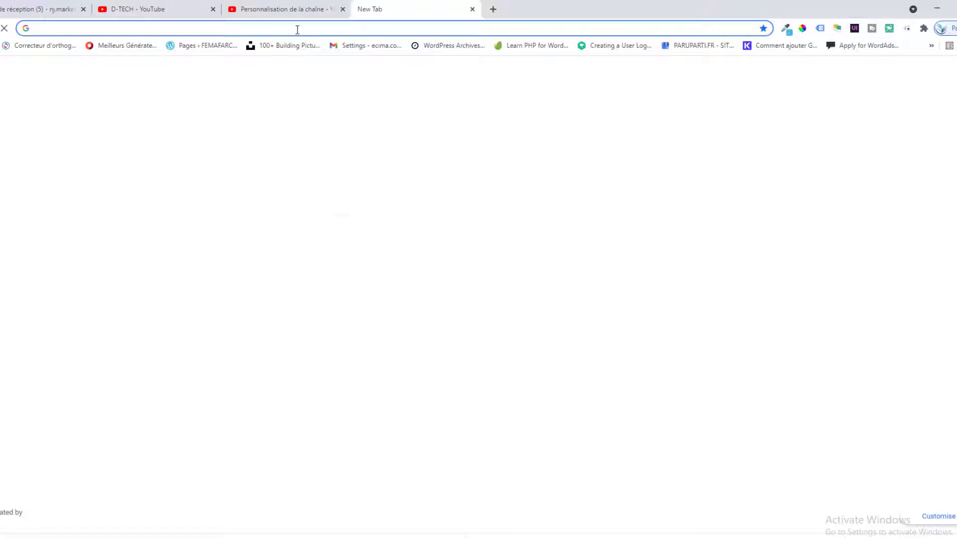
# Open canva.com and complete its welcome prompts, choosing Personal use and declining the Pro trial
pyautogui.write('canva.com')
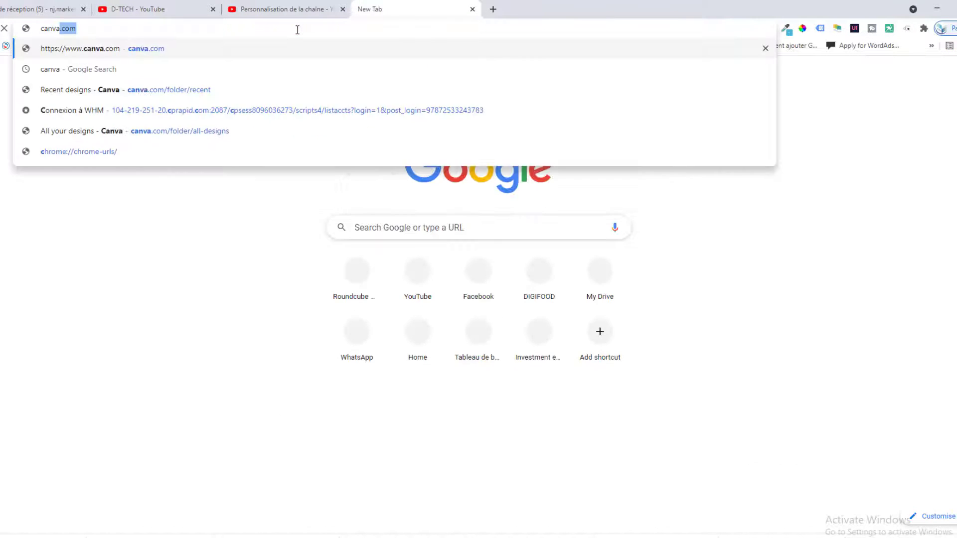
pyautogui.press('Return')
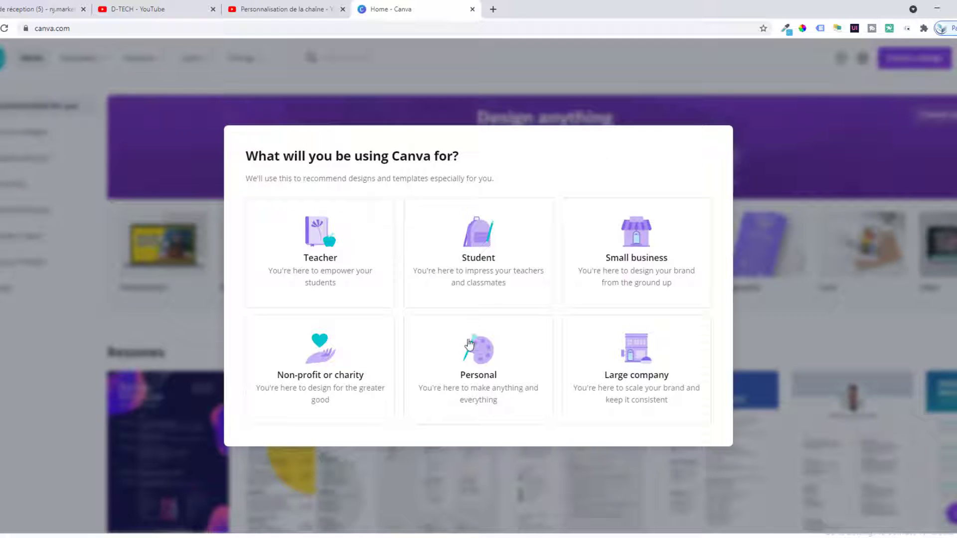
pyautogui.click(480, 368)
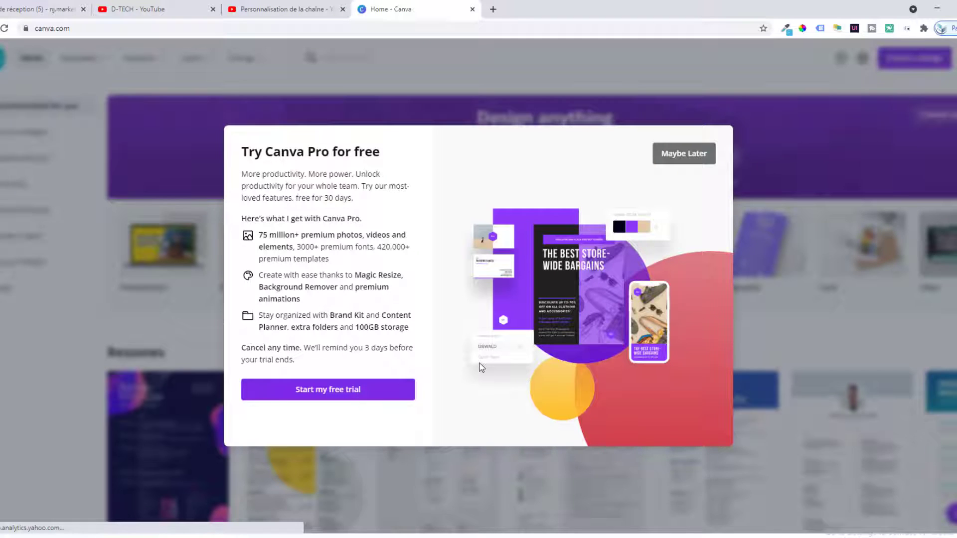
pyautogui.click(686, 159)
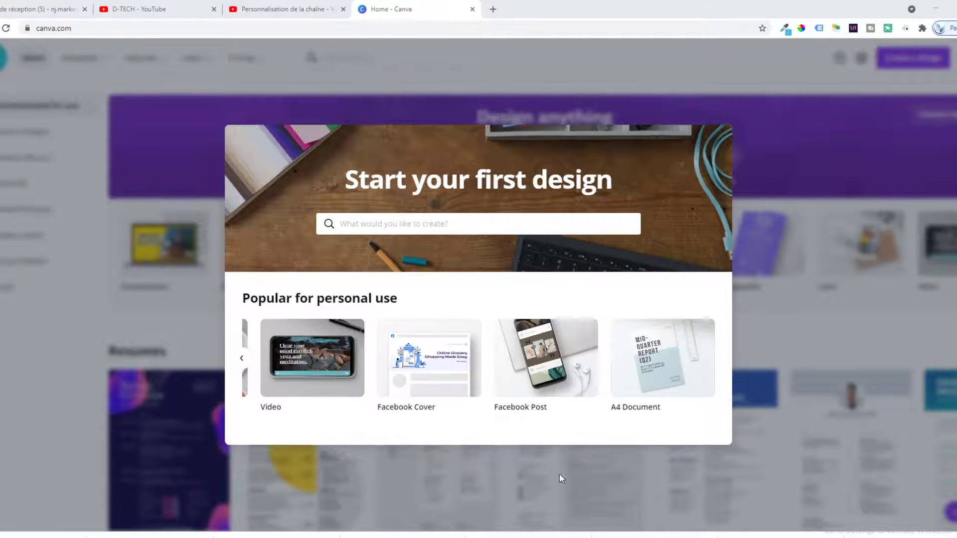
# Search the design types for "youtube banner" and create a blank YouTube Channel Art design
pyautogui.click(441, 224)
pyautogui.write('youtube banner')
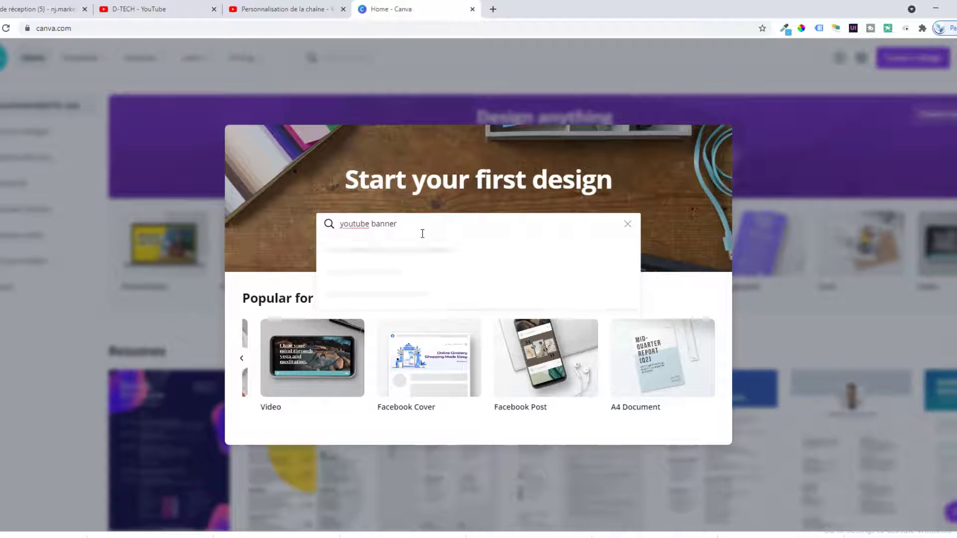
pyautogui.click(394, 312)
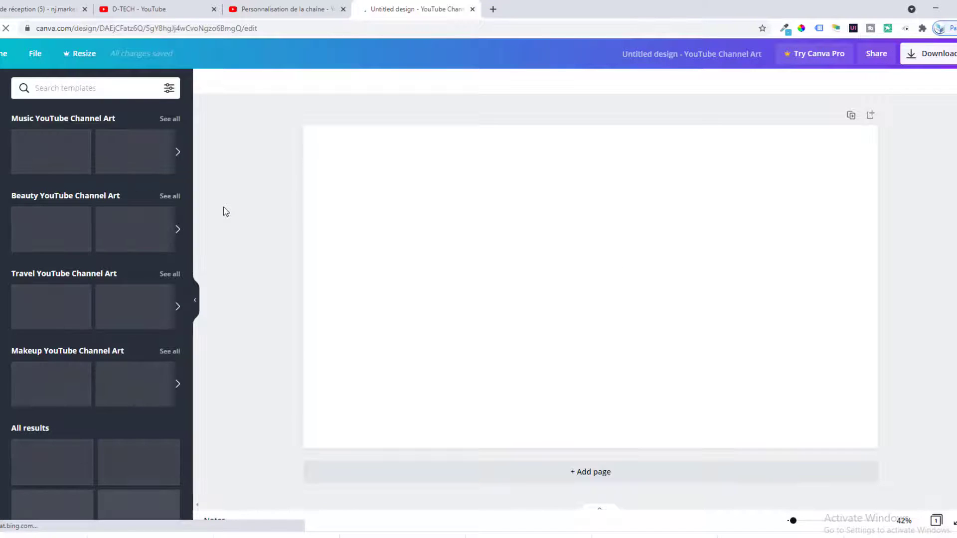
# Go through the four-part introductory editor tour and close it
pyautogui.click(339, 161)
pyautogui.click(267, 323)
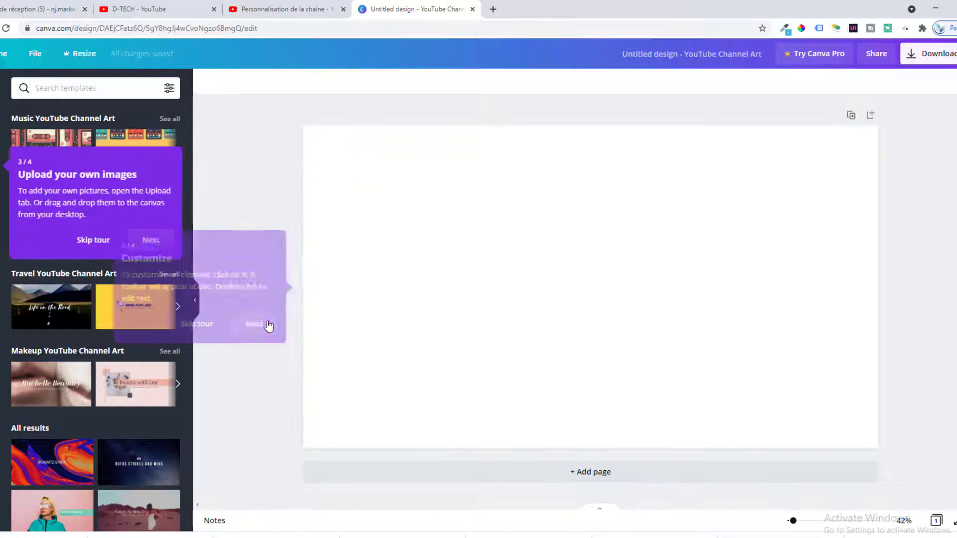
pyautogui.click(150, 239)
pyautogui.click(947, 156)
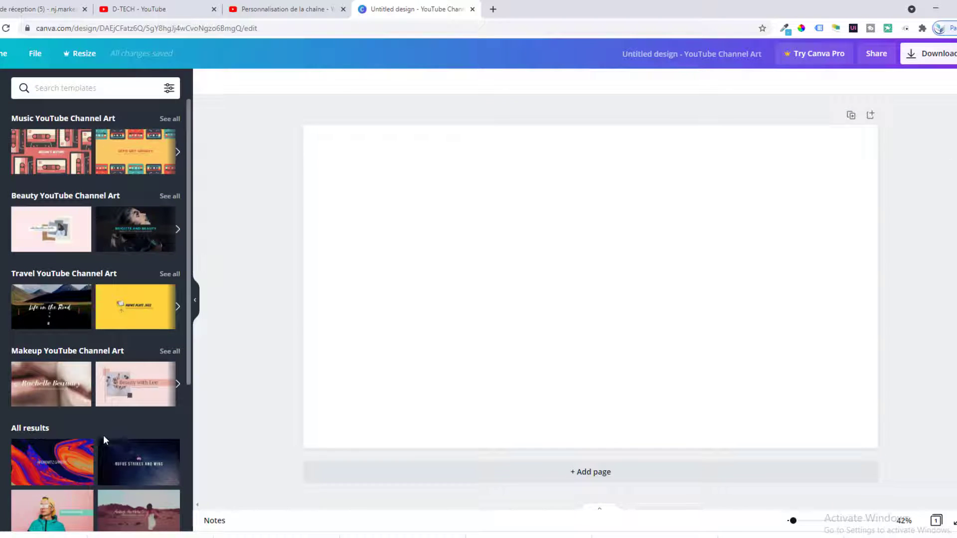
# Examine the available elements, the Flowers category, the uploads area, the text styles and the additional apps
pyautogui.click(1, 205)
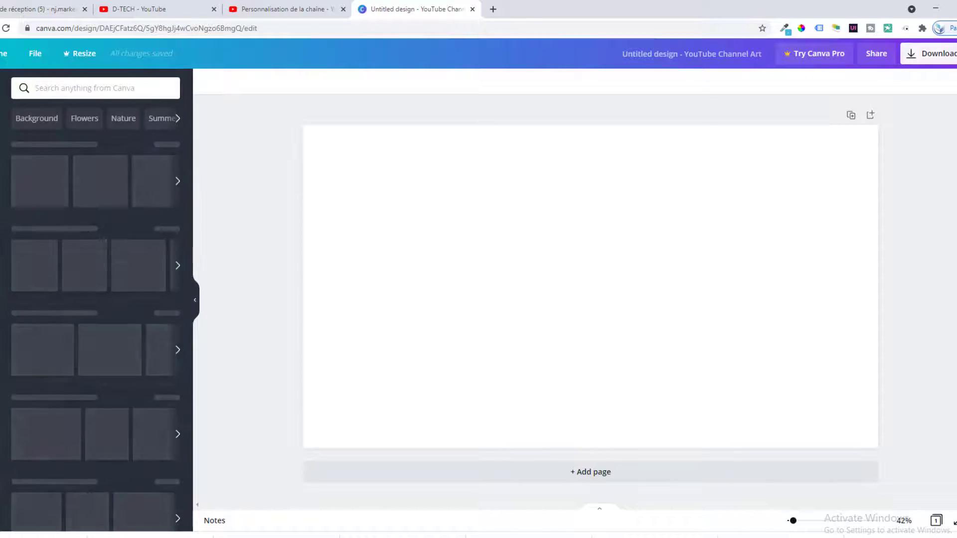
pyautogui.scroll(-5, 152, 235)
pyautogui.scroll(5, 153, 239)
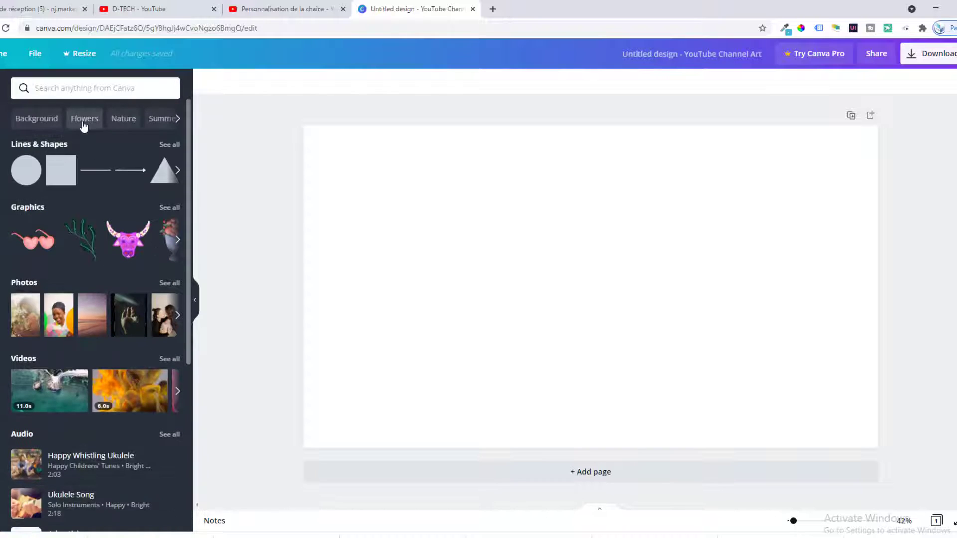
pyautogui.click(84, 124)
pyautogui.scroll(1, 174, 238)
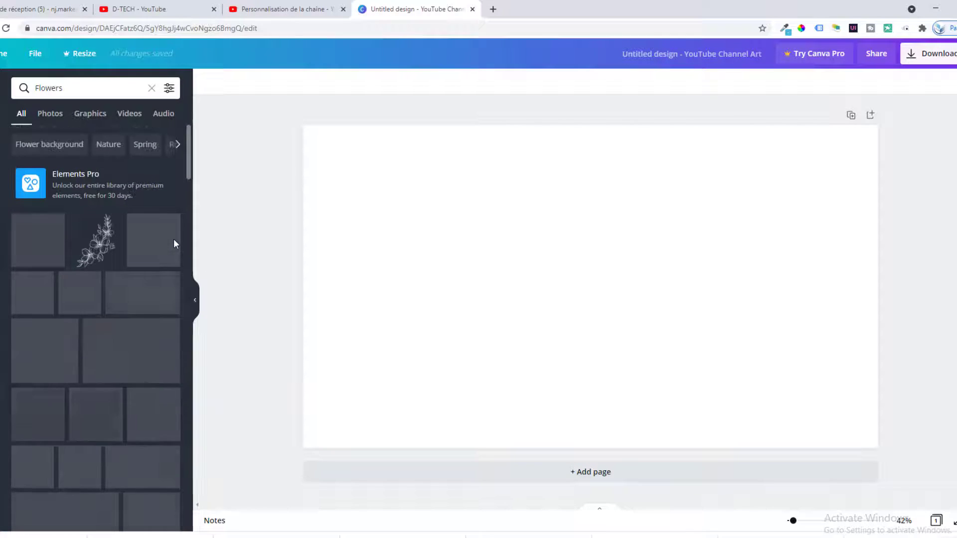
pyautogui.click(1, 186)
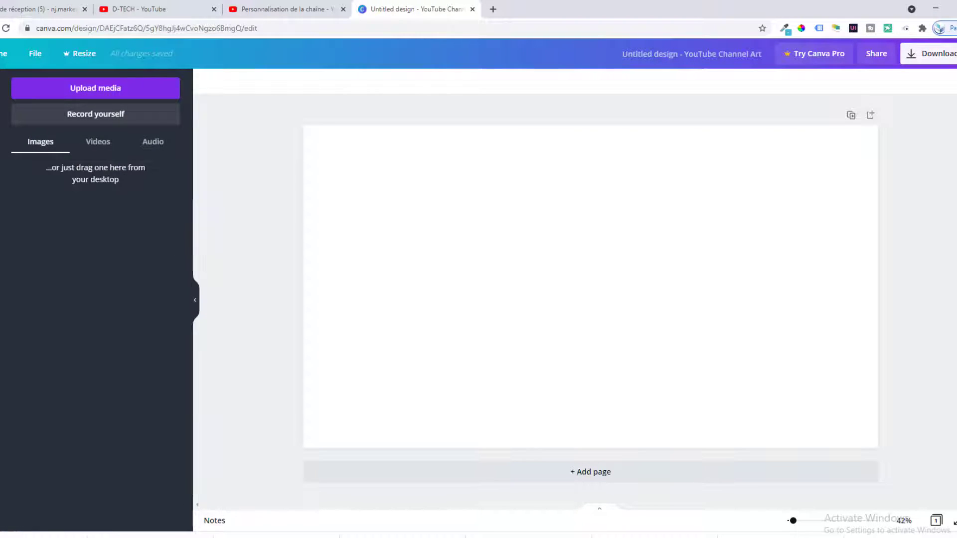
pyautogui.click(1, 204)
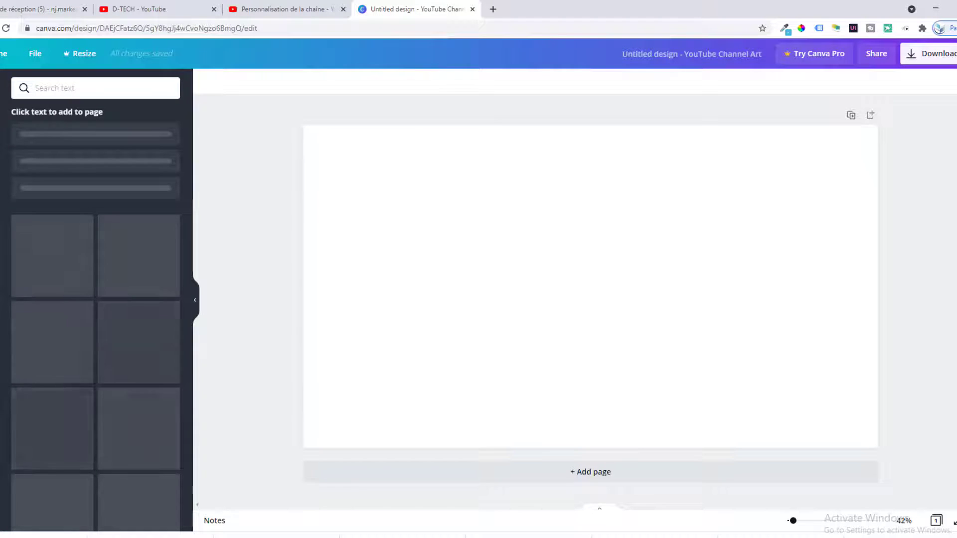
pyautogui.scroll(-1, 158, 182)
pyautogui.scroll(1, 158, 182)
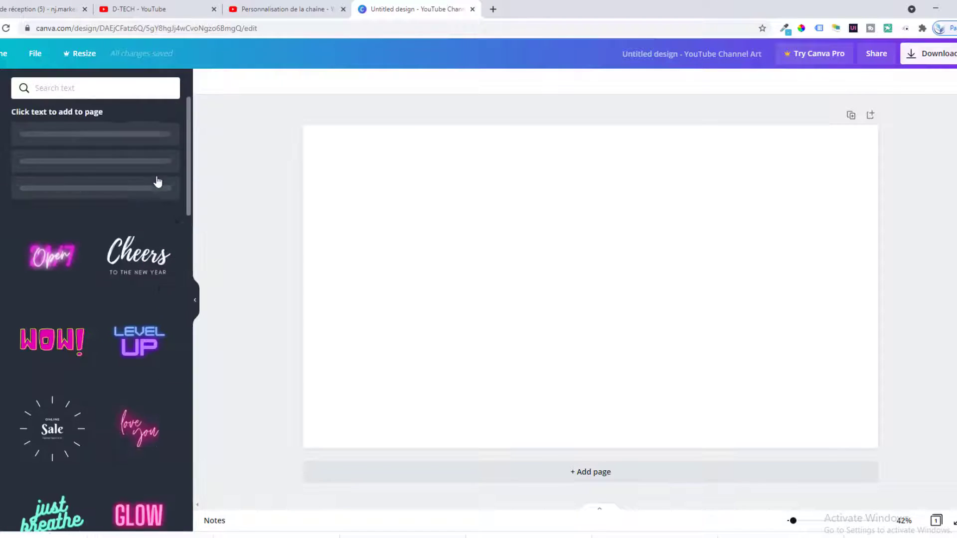
pyautogui.click(1, 245)
pyautogui.scroll(-5, 109, 278)
pyautogui.scroll(5, 109, 277)
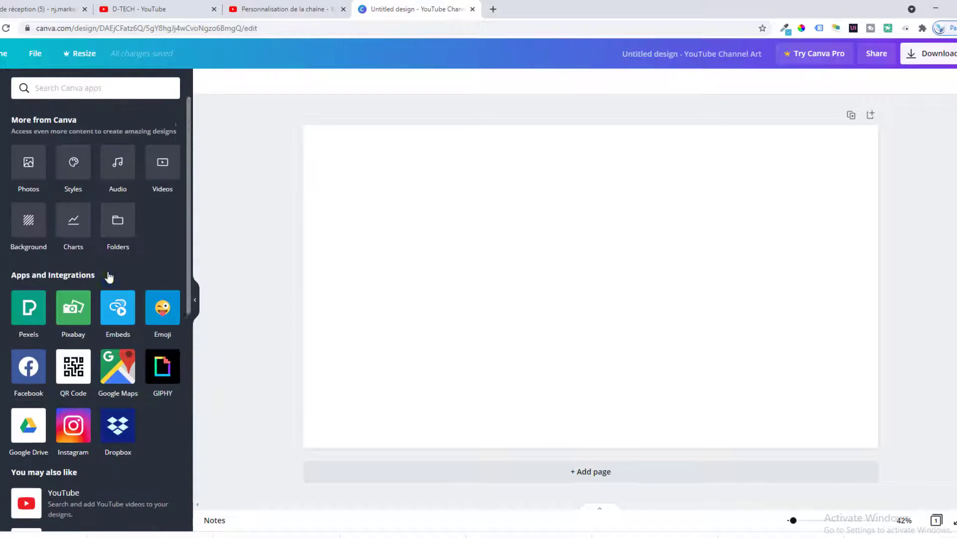
# Open freepik.com in a new browser tab and search all resources for "design background"
pyautogui.hotkey('ctrl', 't')
pyautogui.click(495, 27)
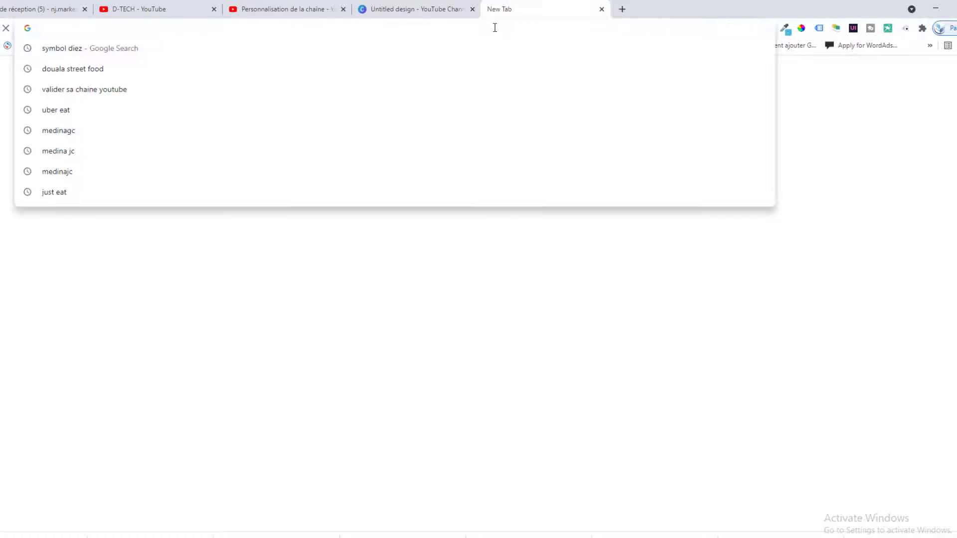
pyautogui.write('freepik.com')
pyautogui.press('Return')
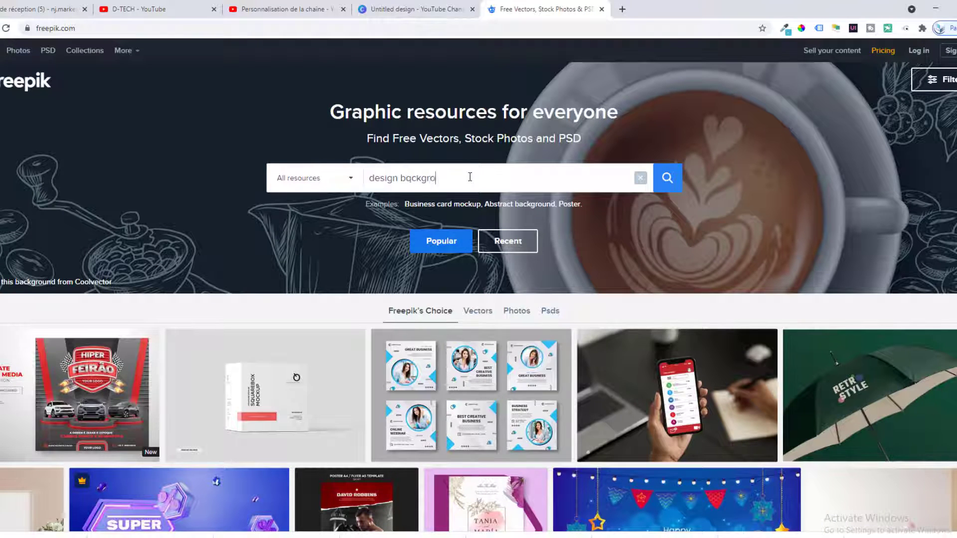
pyautogui.click(469, 177)
pyautogui.write('design background')
pyautogui.press('Return')
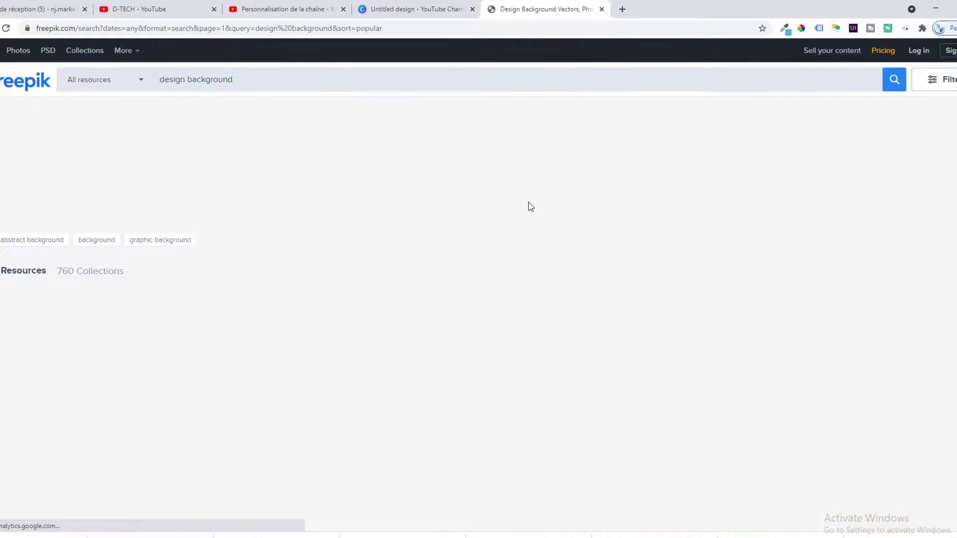
# Browse the background results and start the free download of the Cerulean blue curve frame template
pyautogui.scroll(-1, 528, 202)
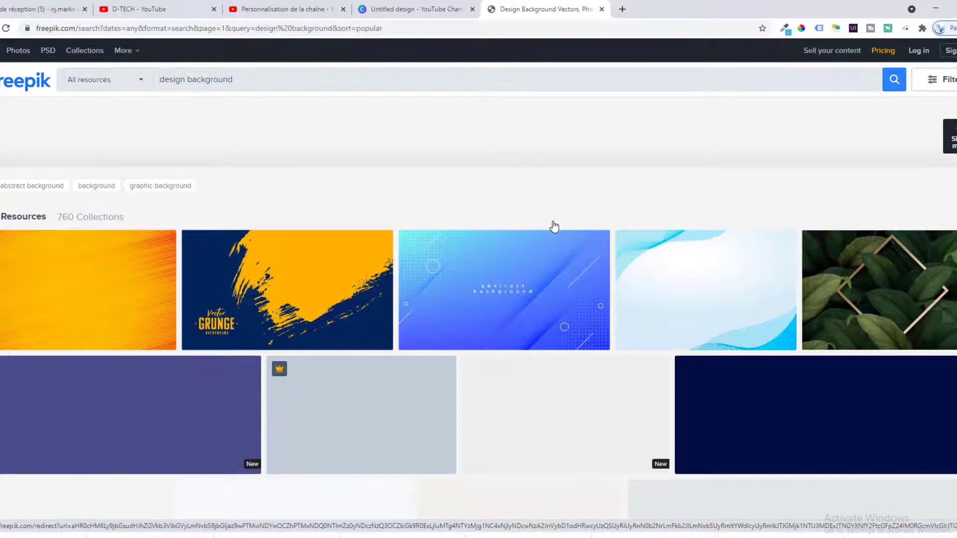
pyautogui.scroll(-5, 552, 225)
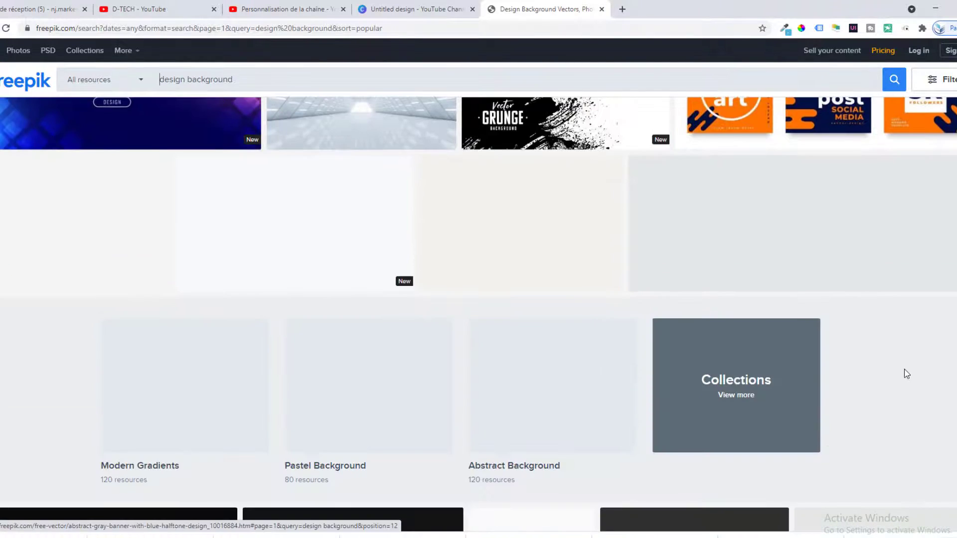
pyautogui.scroll(-5, 905, 374)
pyautogui.scroll(10, 906, 374)
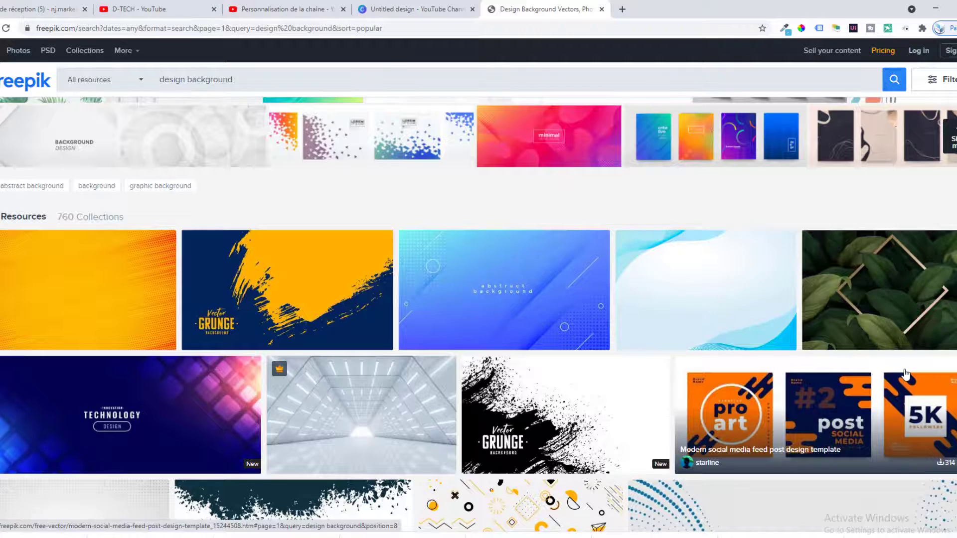
pyautogui.scroll(1, 906, 373)
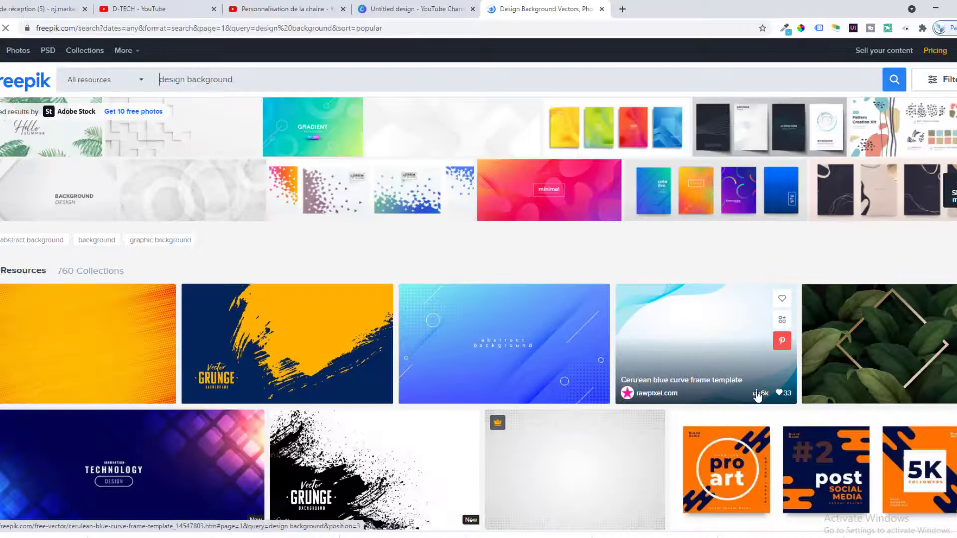
pyautogui.click(757, 396)
pyautogui.click(748, 242)
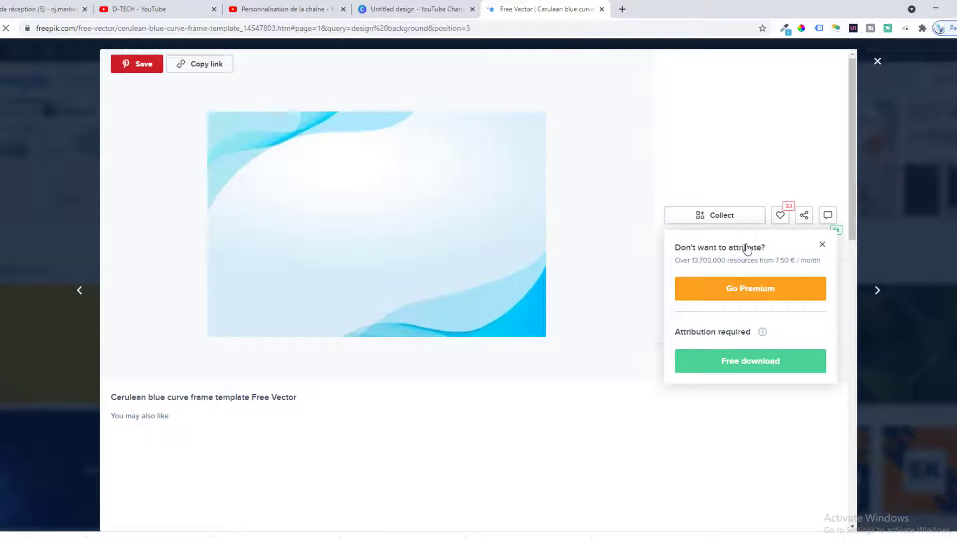
pyautogui.click(741, 363)
# Open the Blue curve abstract background from the related designs and download it for free
pyautogui.scroll(-4, 534, 375)
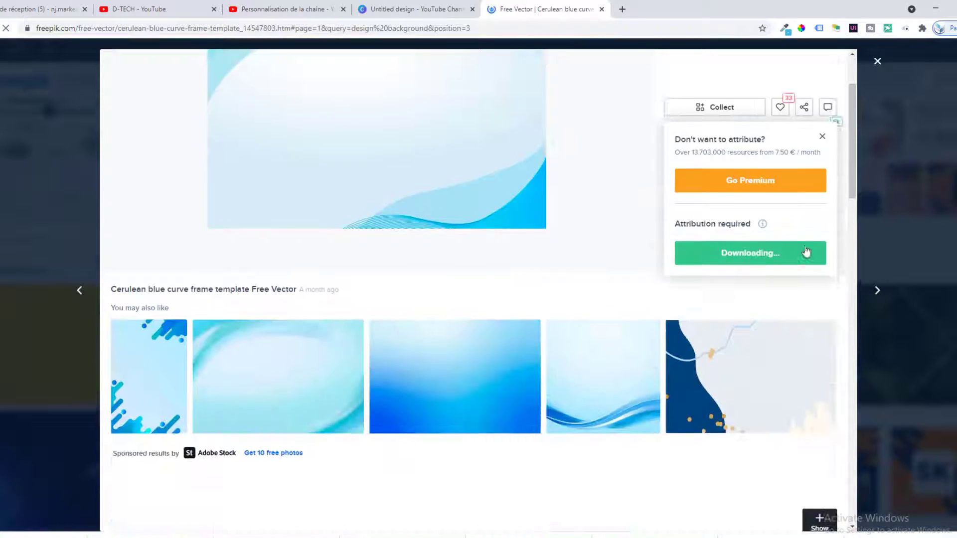
pyautogui.click(607, 277)
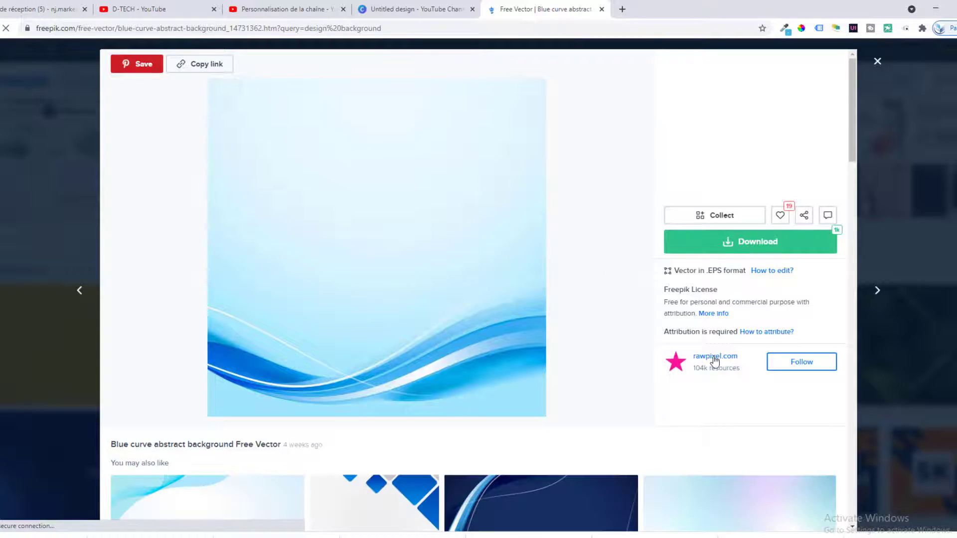
pyautogui.scroll(-2, 715, 360)
pyautogui.click(758, 134)
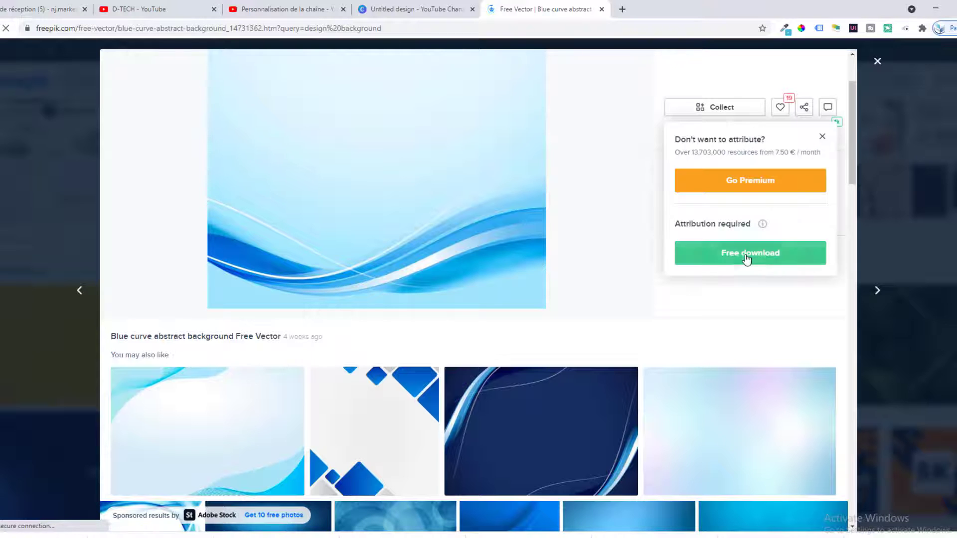
pyautogui.click(746, 259)
# Download the related Blue and pink halftone background for free and dismiss the attribution notice
pyautogui.click(752, 418)
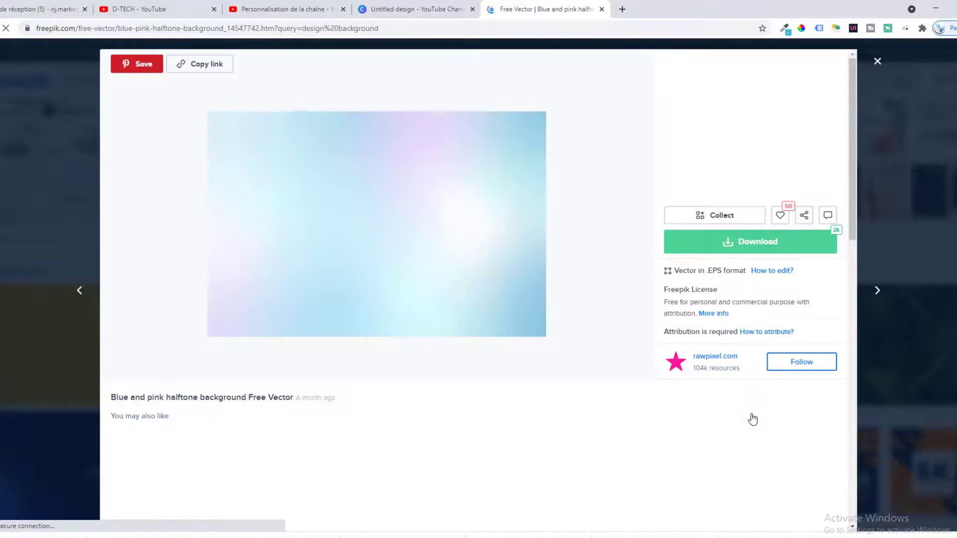
pyautogui.click(730, 246)
pyautogui.click(754, 364)
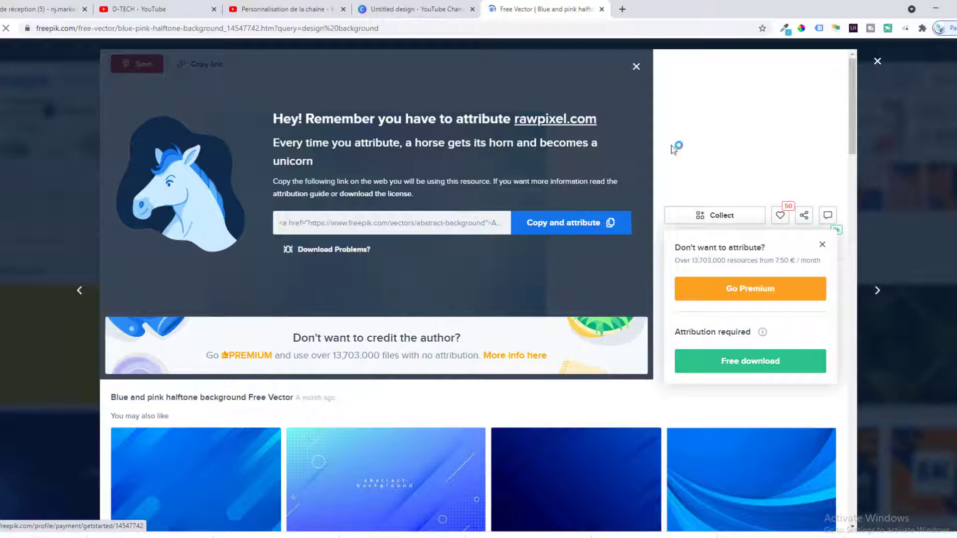
pyautogui.click(636, 67)
# Show the downloaded archive in its folder and extract the blue-pink-halftone-background files into Downloads
pyautogui.click(76, 537)
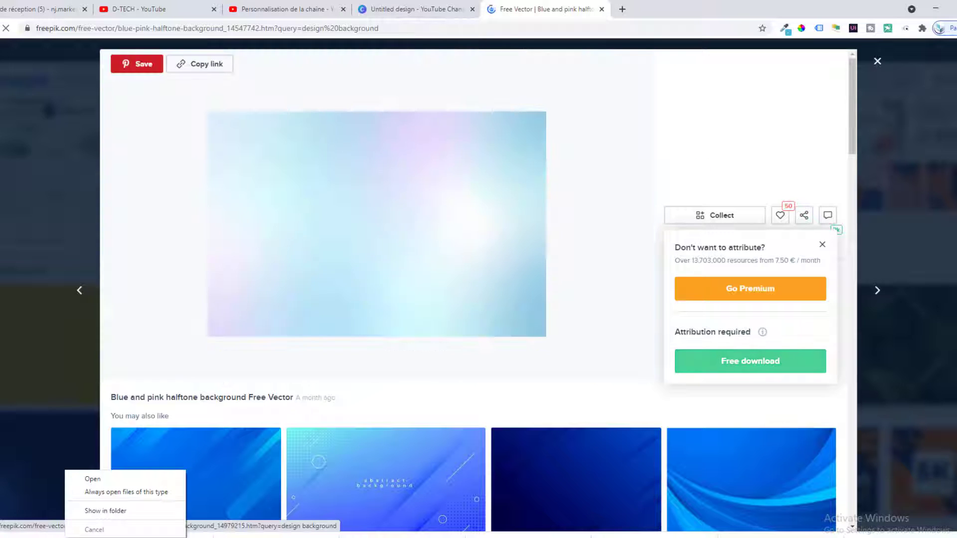
pyautogui.click(102, 511)
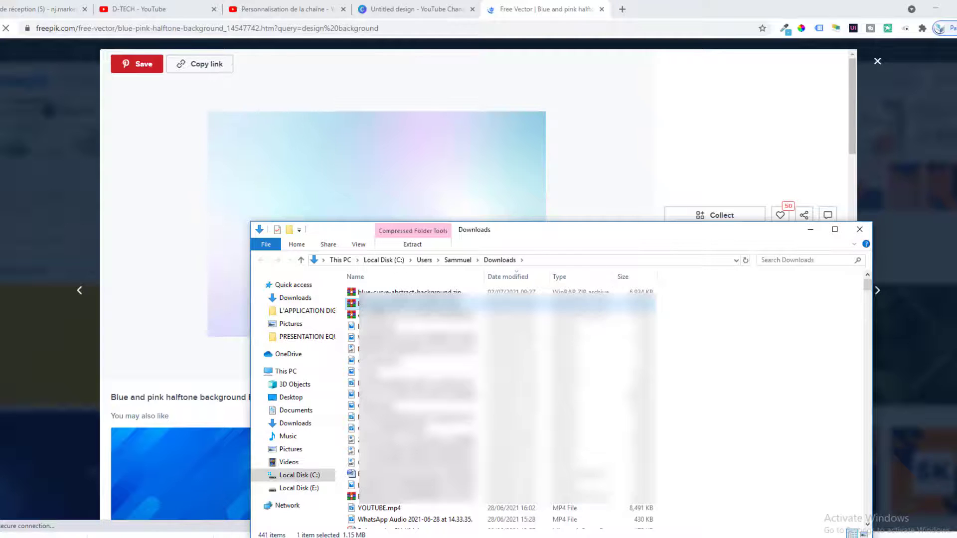
pyautogui.rightClick(373, 305)
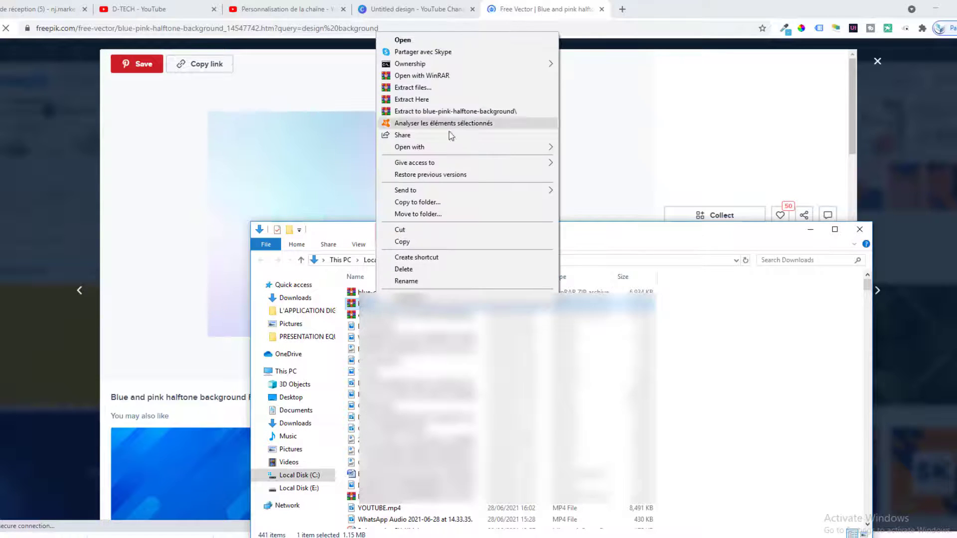
pyautogui.click(445, 99)
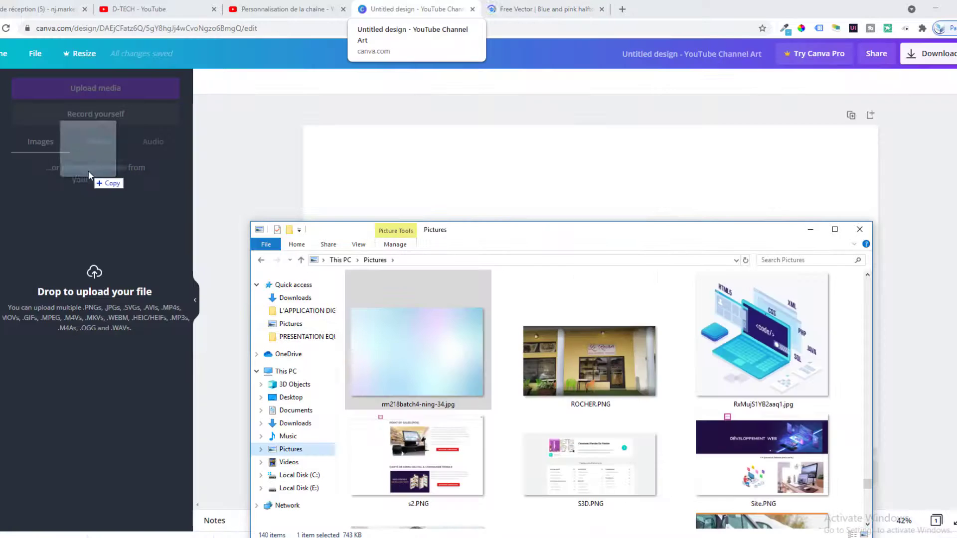
# Upload rm218batch4-ning-34.jpg to the Canva design and place it as the full-page background
pyautogui.moveTo(85, 156); pyautogui.dragTo(604, 230)
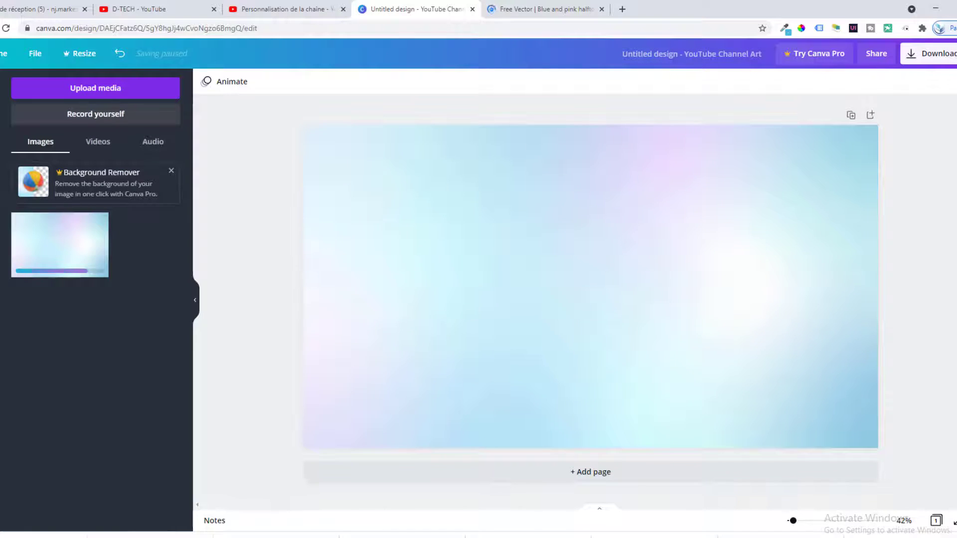
# Add a heading text box to the banner and deselect it
pyautogui.click(1, 213)
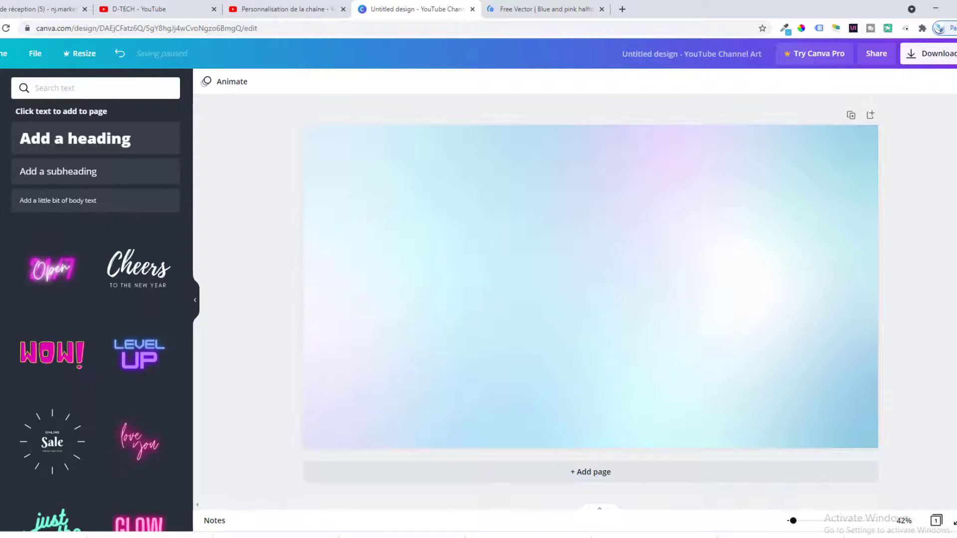
pyautogui.click(75, 139)
pyautogui.click(561, 288)
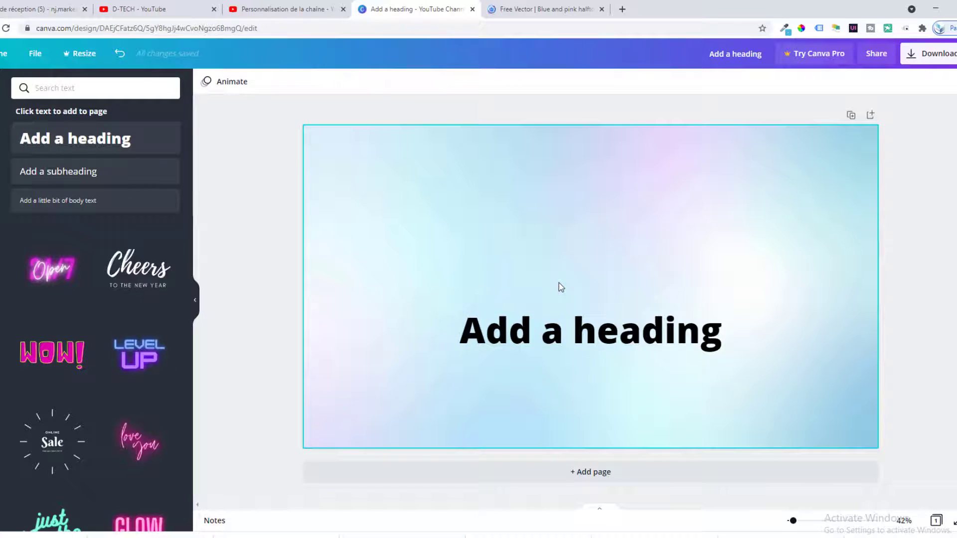
# Change the heading text to "D-TECH", shrink it to about size 83 and place it in the banner's upper-left corner
pyautogui.click(588, 331)
pyautogui.hotkey('ctrl', 'a')
pyautogui.write('D-TECH')
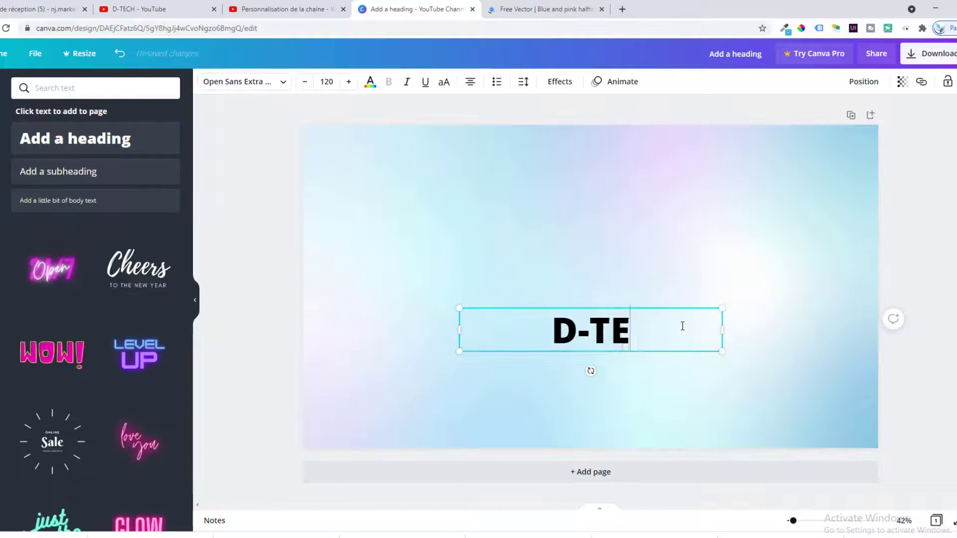
pyautogui.click(744, 324)
pyautogui.click(698, 335)
pyautogui.moveTo(721, 352); pyautogui.dragTo(640, 338)
pyautogui.moveTo(549, 313); pyautogui.dragTo(383, 143)
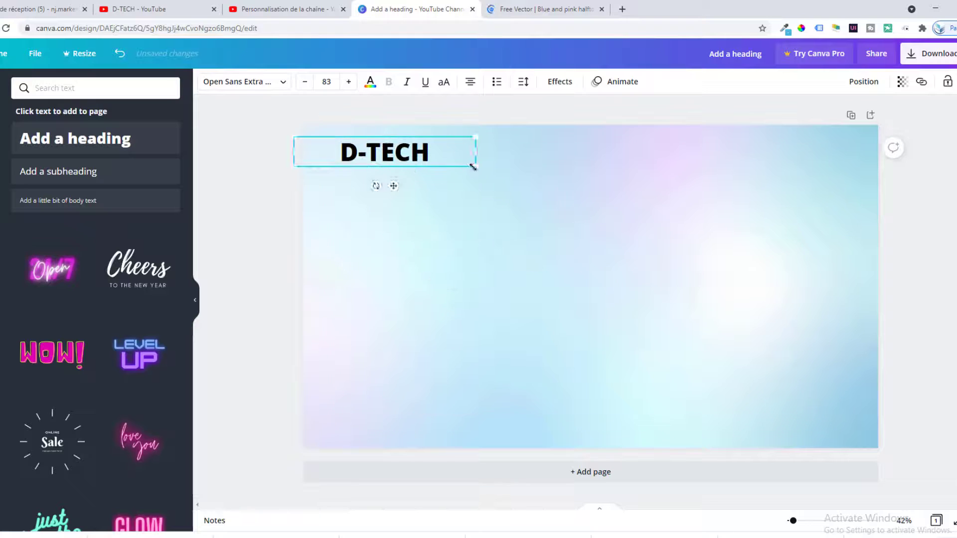
pyautogui.click(463, 204)
# Add a subheading reading "Design and Tech" to the banner
pyautogui.click(76, 175)
pyautogui.write('D')
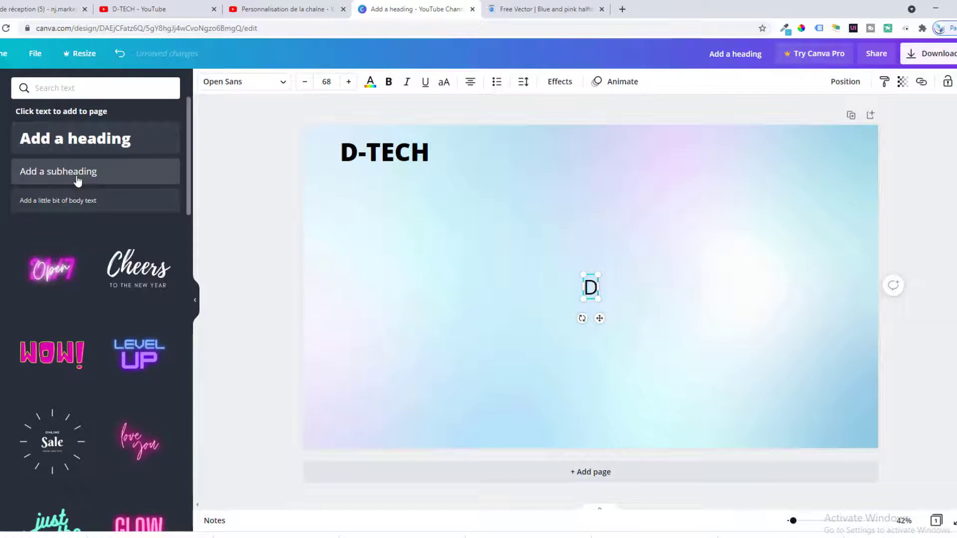
pyautogui.write('esign and Tech')
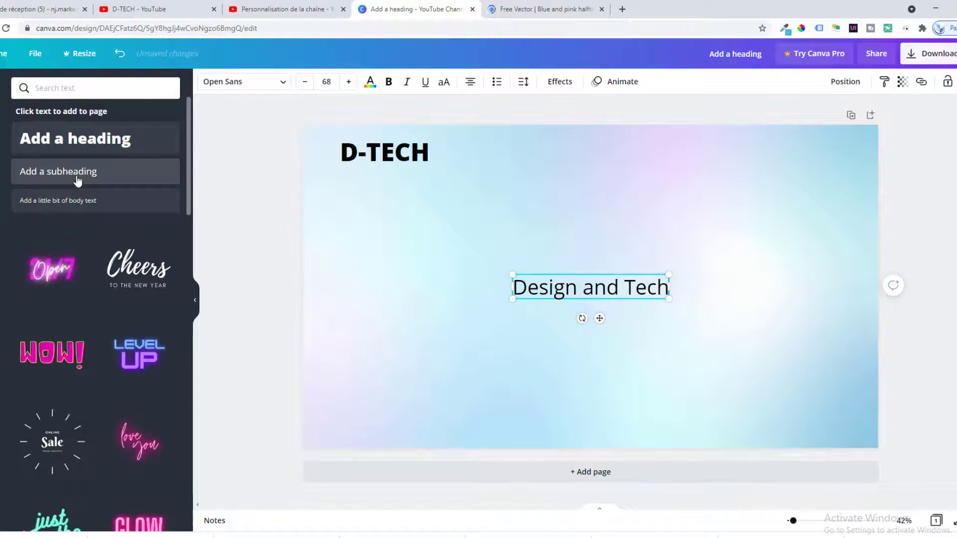
# Set the "Design and Tech" text to the Satisfy font and enlarge it to about size 142 in the banner's centre
pyautogui.tripleClick(618, 277)
pyautogui.click(239, 82)
pyautogui.click(95, 88)
pyautogui.write('satisfy')
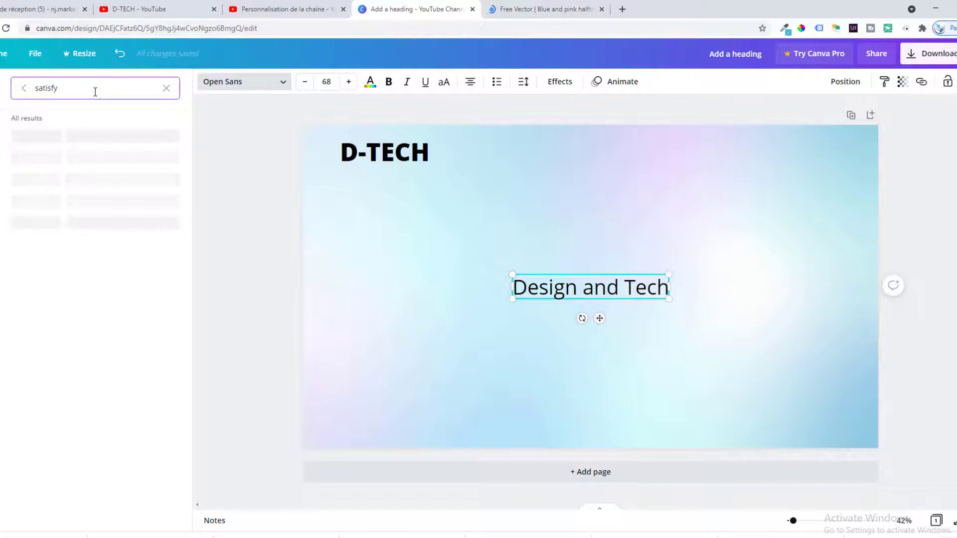
pyautogui.click(48, 139)
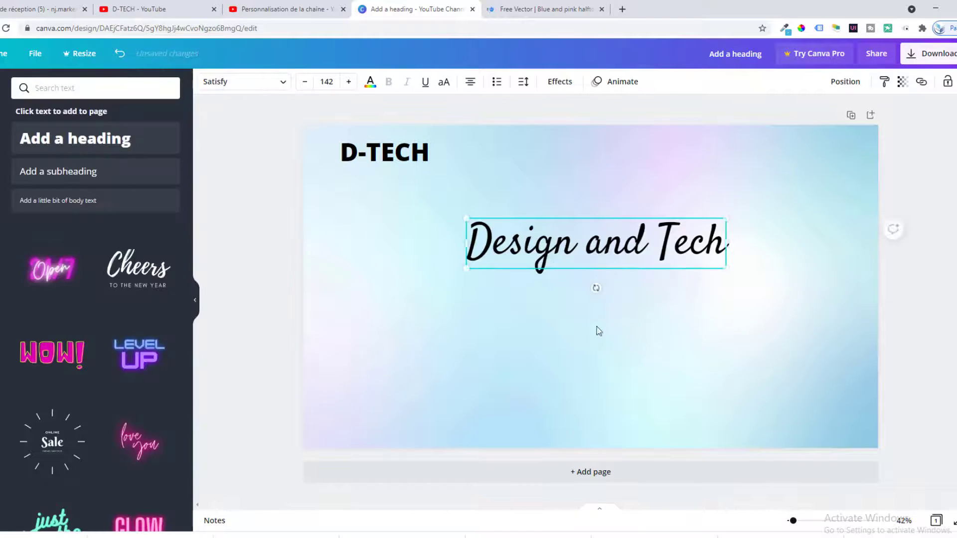
# Add body text "Video every Monday, Wednesday and Saturday" and enlarge it to about size 53 beneath "Design and Tech"
pyautogui.click(95, 200)
pyautogui.write('V')
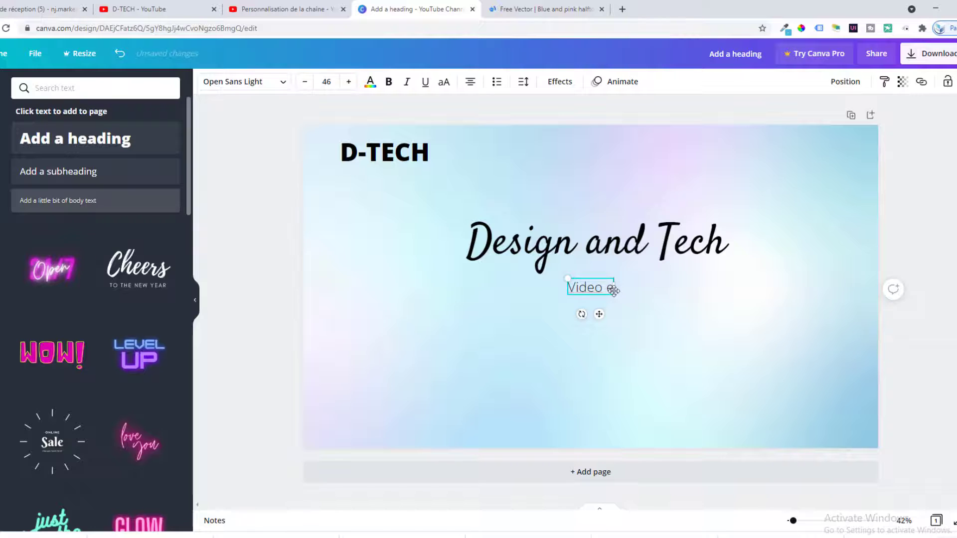
pyautogui.write('ideo every Monday, Wednesday and Saturday')
pyautogui.moveTo(722, 293); pyautogui.dragTo(756, 305)
pyautogui.doubleClick(628, 285)
# Set the D-TECH title's font to Montserrat Classic and enlarge it to about size 104
pyautogui.click(367, 156)
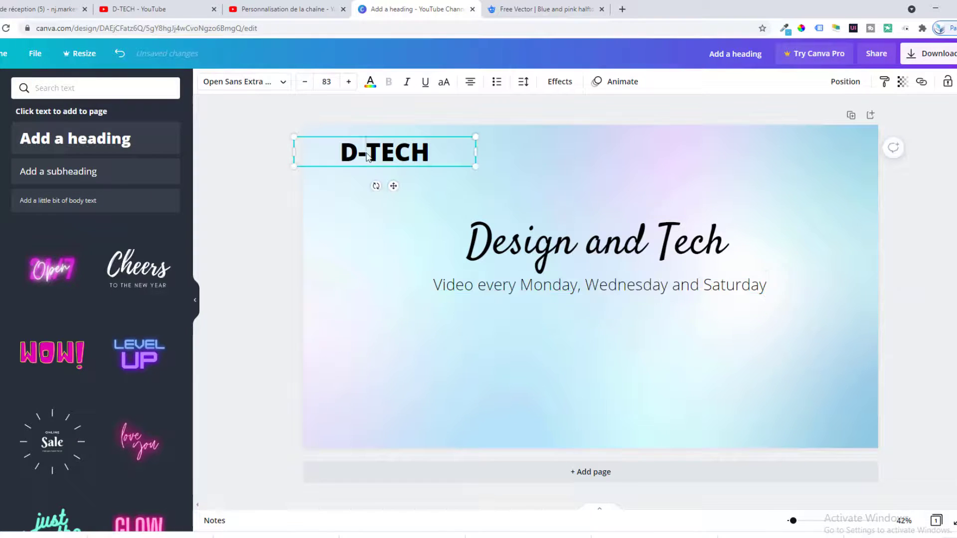
pyautogui.click(245, 81)
pyautogui.click(166, 88)
pyautogui.click(104, 113)
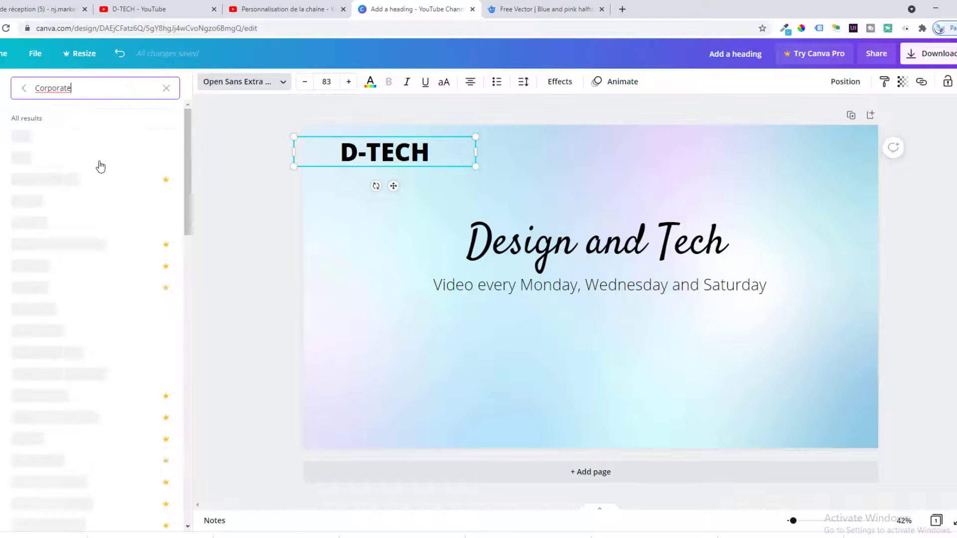
pyautogui.scroll(-10, 97, 160)
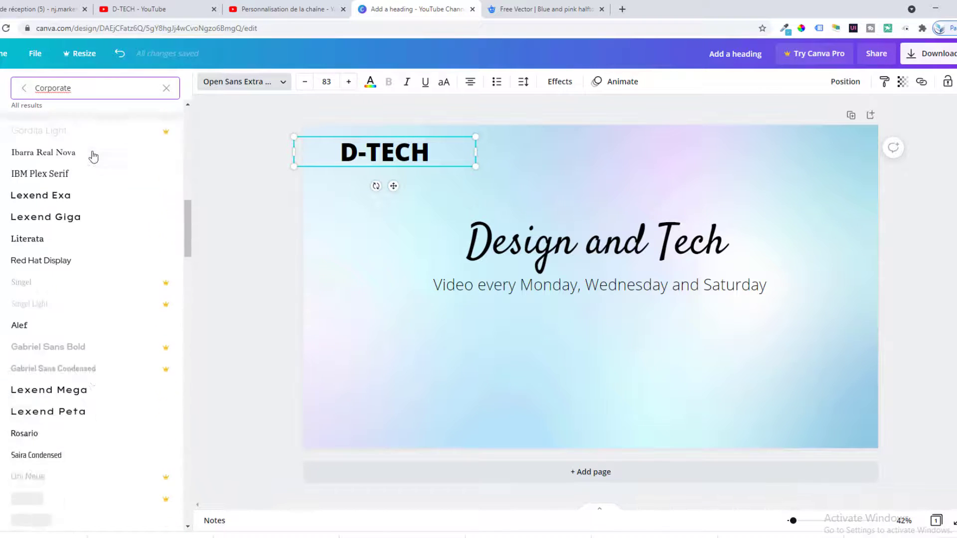
pyautogui.scroll(-10, 93, 156)
pyautogui.click(81, 256)
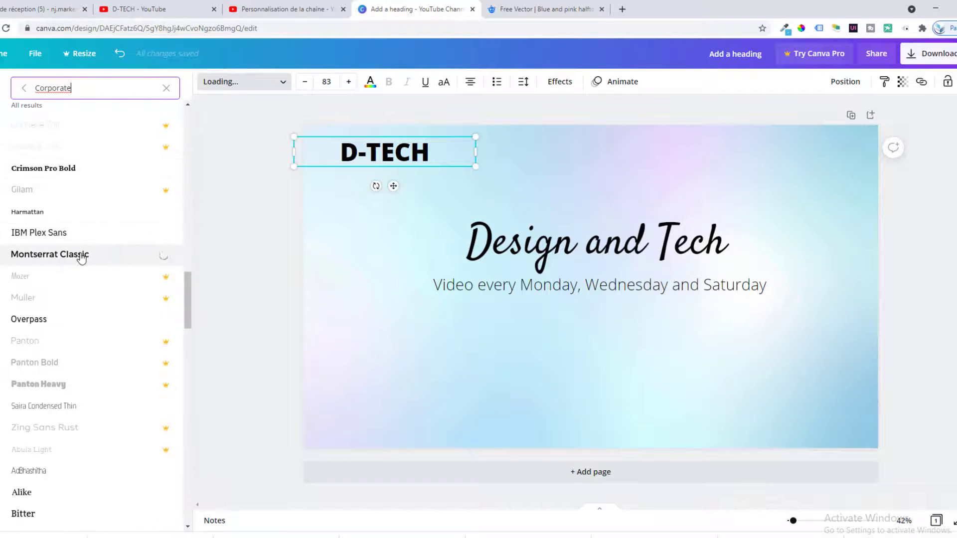
pyautogui.scroll(-2, 88, 250)
pyautogui.moveTo(475, 166); pyautogui.dragTo(520, 173)
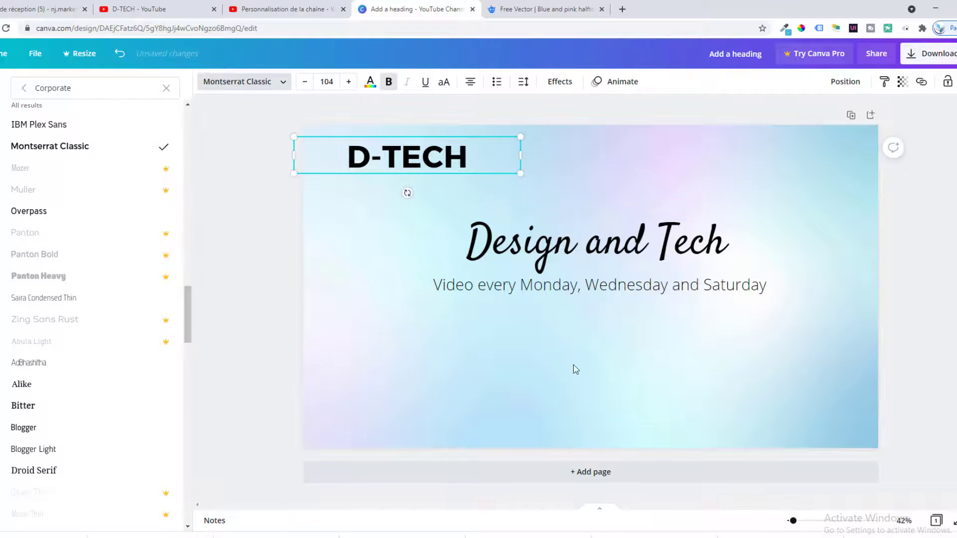
# Shift the "Design and Tech" text slightly to align it above the video schedule line
pyautogui.doubleClick(575, 369)
pyautogui.click(914, 319)
pyautogui.moveTo(604, 244); pyautogui.dragTo(608, 243)
# Try white as the text colour of the video schedule line and restore it to black
pyautogui.doubleClick(597, 285)
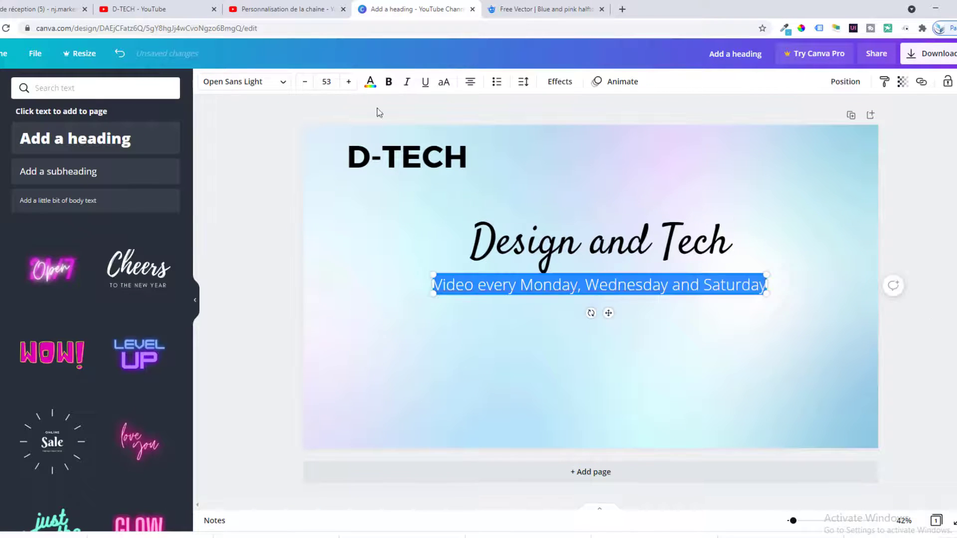
pyautogui.click(370, 83)
pyautogui.click(77, 139)
pyautogui.doubleClick(802, 386)
pyautogui.click(892, 359)
pyautogui.click(639, 290)
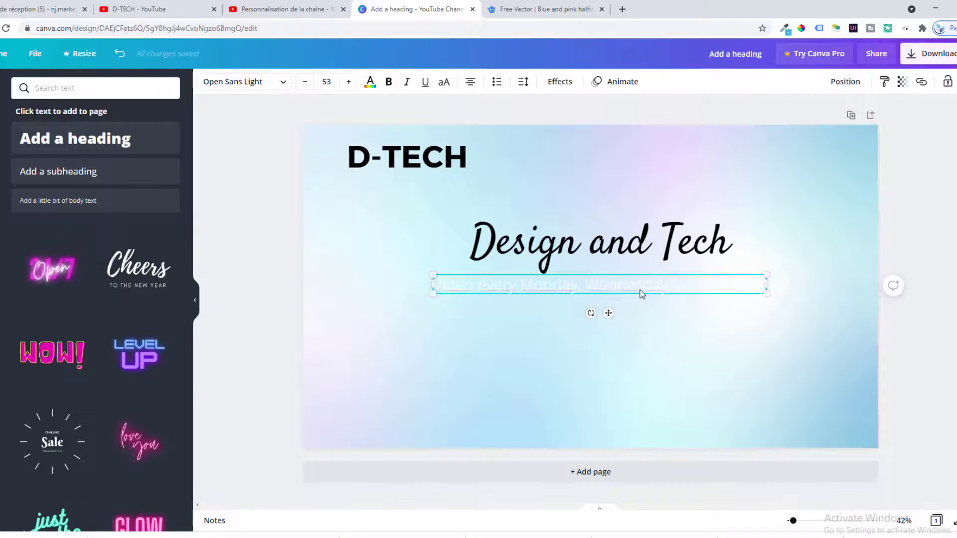
pyautogui.click(639, 290)
pyautogui.click(370, 83)
pyautogui.click(52, 139)
pyautogui.click(280, 186)
# Set the video schedule line to Montserrat, shrink it to about size 40 and place it just beneath "Design and Tech"
pyautogui.click(651, 291)
pyautogui.click(651, 290)
pyautogui.click(245, 82)
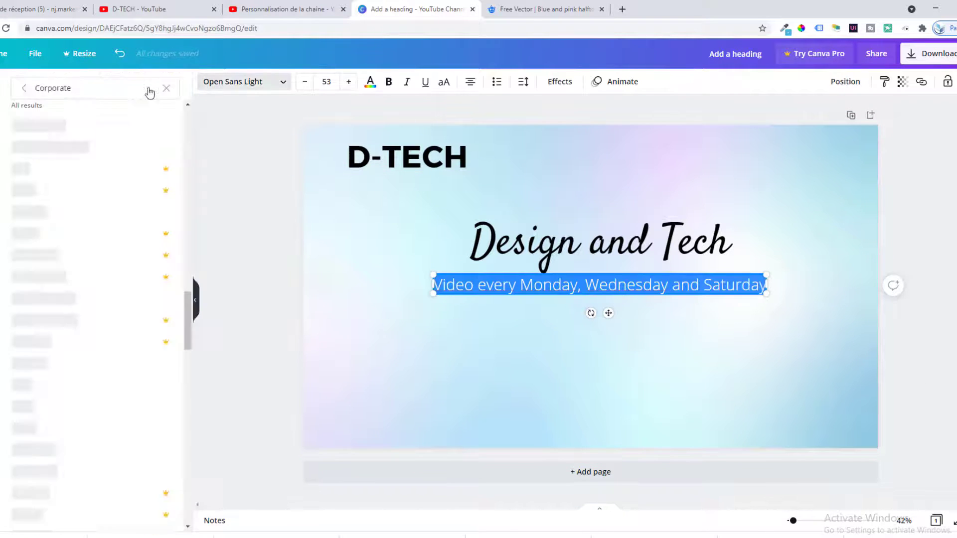
pyautogui.doubleClick(85, 82)
pyautogui.write('mon')
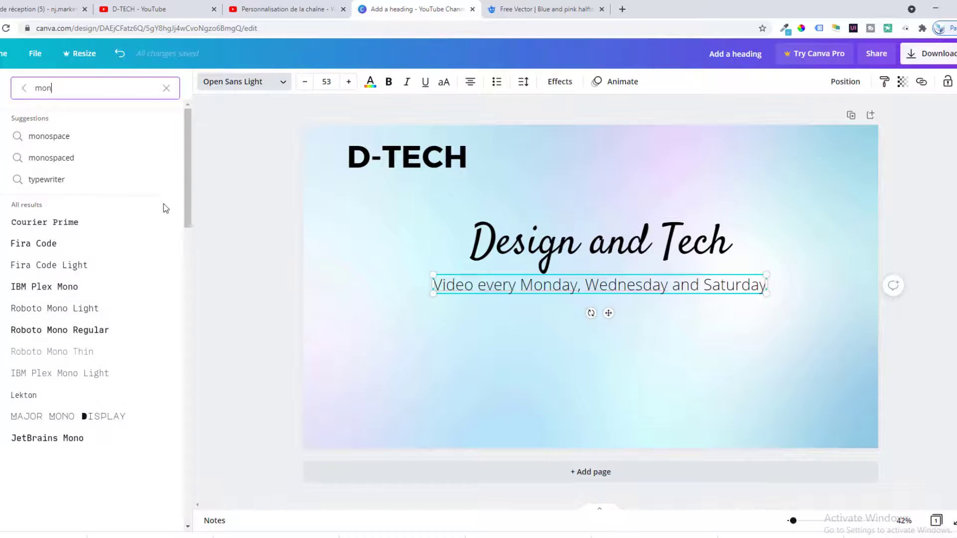
pyautogui.scroll(-5, 166, 208)
pyautogui.click(93, 395)
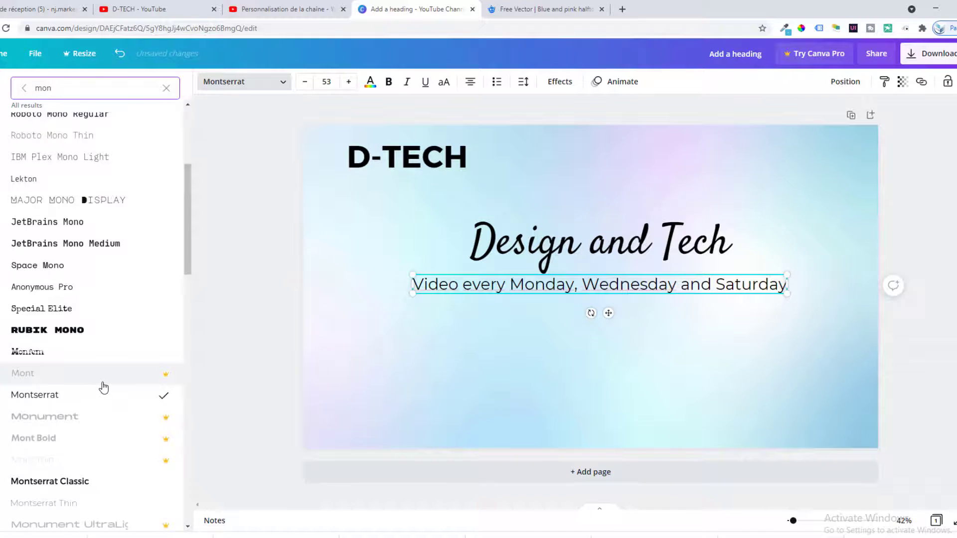
pyautogui.moveTo(786, 294); pyautogui.dragTo(690, 289)
pyautogui.moveTo(559, 279); pyautogui.dragTo(609, 278)
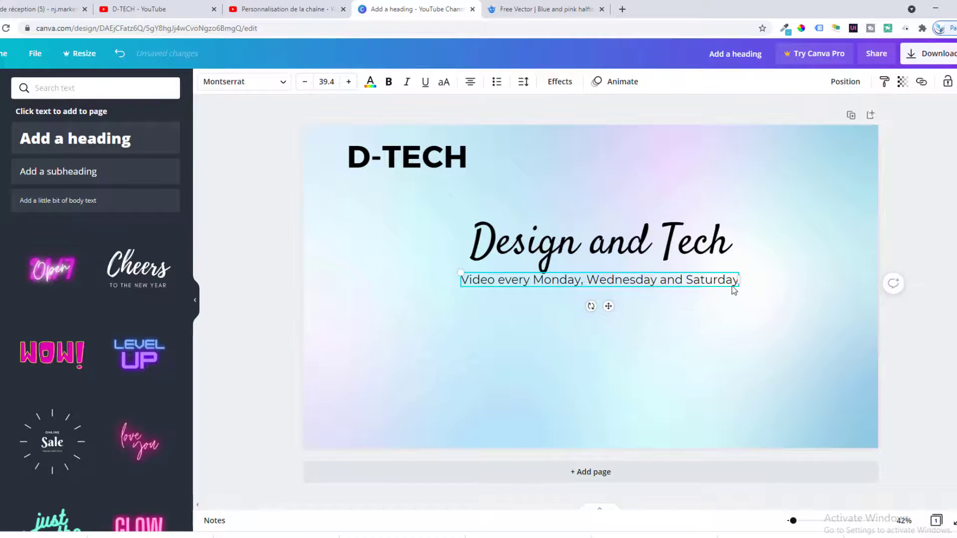
pyautogui.moveTo(736, 283); pyautogui.dragTo(743, 284)
pyautogui.click(662, 329)
# Search the elements for "facebook" and place a small square Facebook logo in the banner's lower-left corner
pyautogui.click(1, 202)
pyautogui.doubleClick(85, 94)
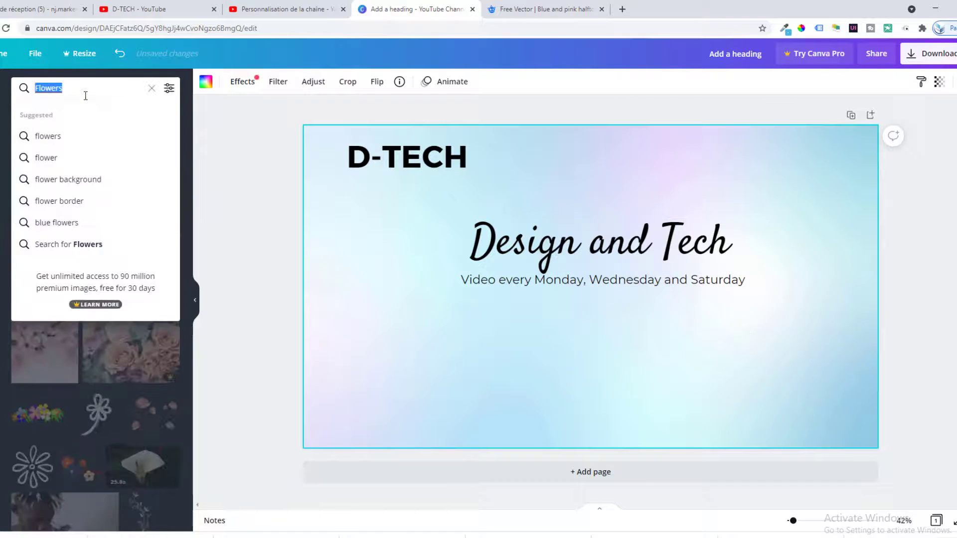
pyautogui.write('facebook')
pyautogui.click(68, 136)
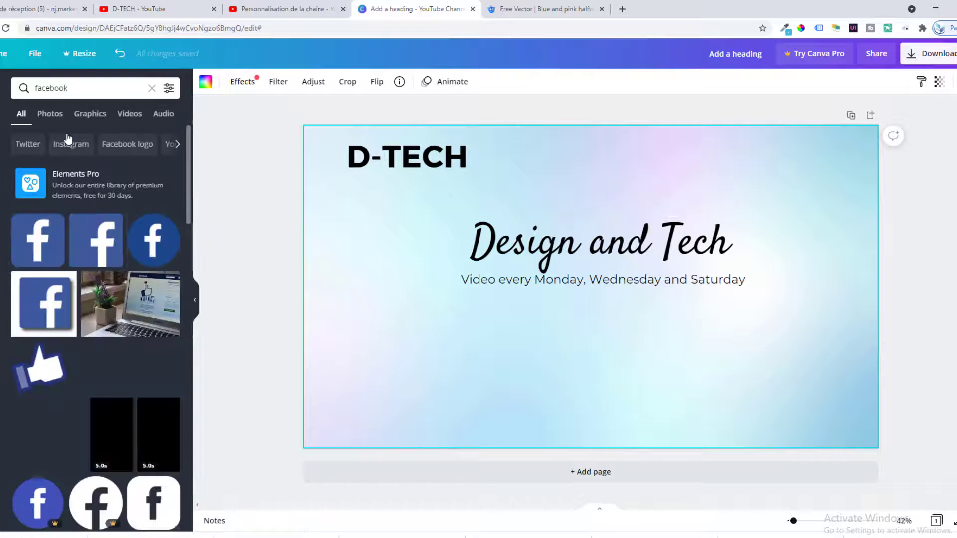
pyautogui.click(40, 241)
pyautogui.moveTo(527, 222); pyautogui.dragTo(377, 422)
pyautogui.click(366, 367)
# Add a subheading reading "NJ MARKETING AGENCY" to the banner
pyautogui.click(1, 187)
pyautogui.click(94, 175)
pyautogui.write('NJ')
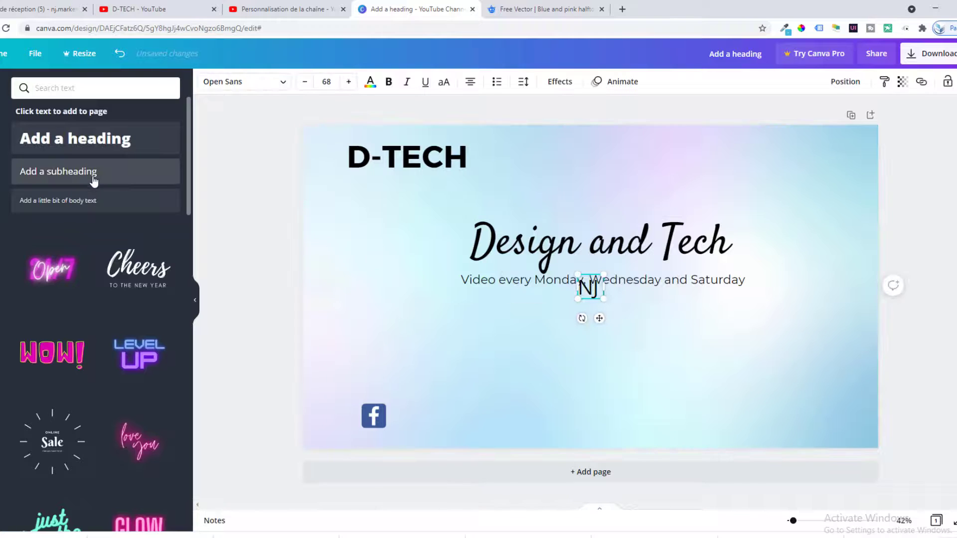
pyautogui.write(' MARKETING AG')
pyautogui.write('ENCY')
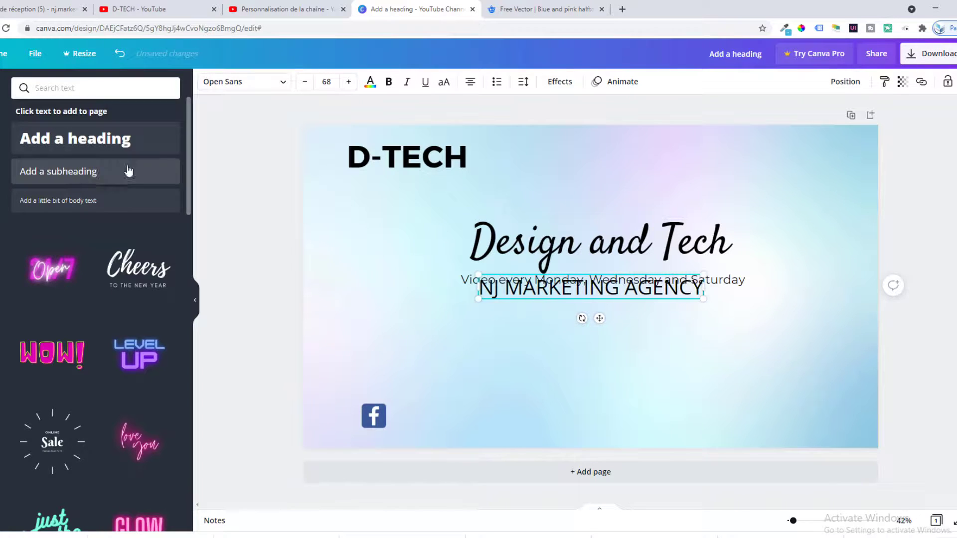
# Shrink the agency name to about size 37, set it in Montserrat and place it beside the Facebook logo
pyautogui.moveTo(478, 275); pyautogui.dragTo(576, 333)
pyautogui.click(260, 81)
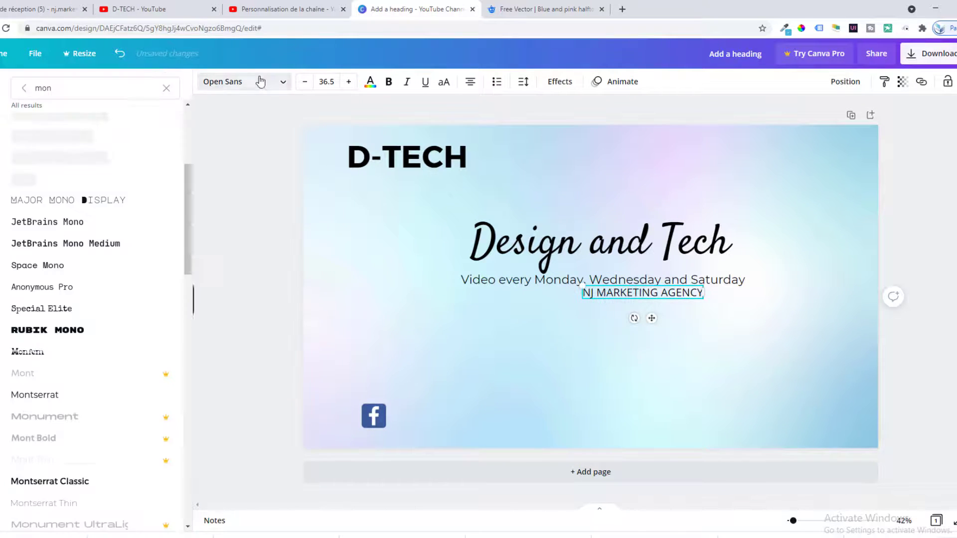
pyautogui.click(65, 398)
pyautogui.click(597, 316)
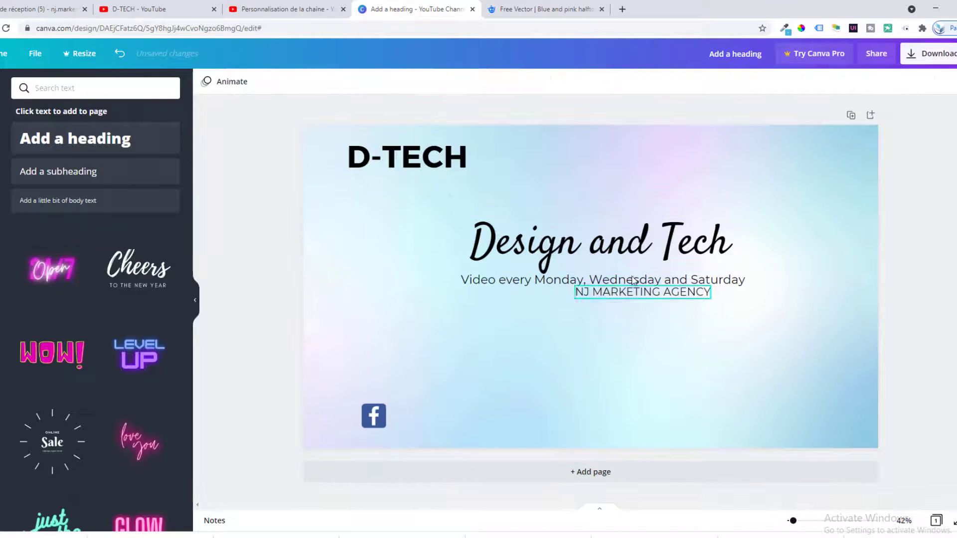
pyautogui.moveTo(622, 291); pyautogui.dragTo(433, 416)
pyautogui.click(939, 334)
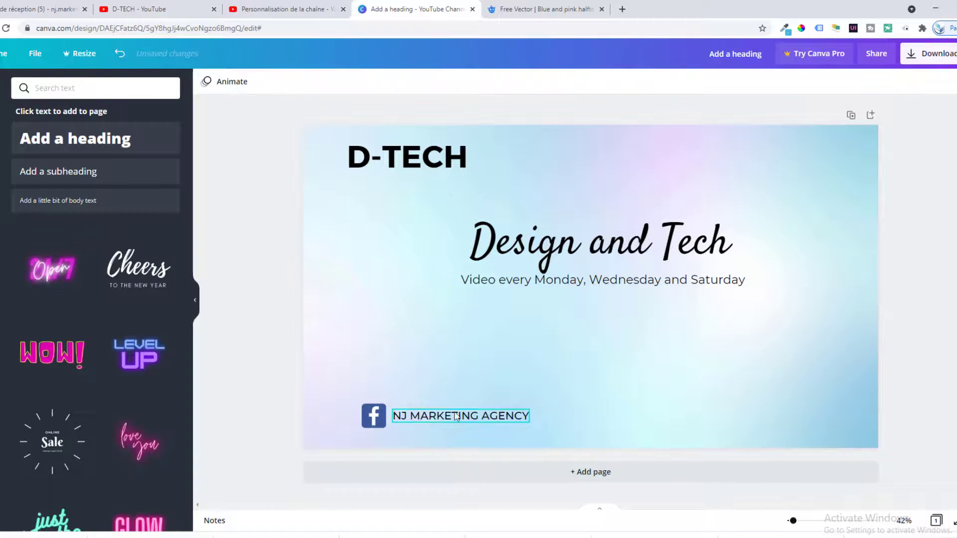
pyautogui.click(430, 417)
pyautogui.click(932, 317)
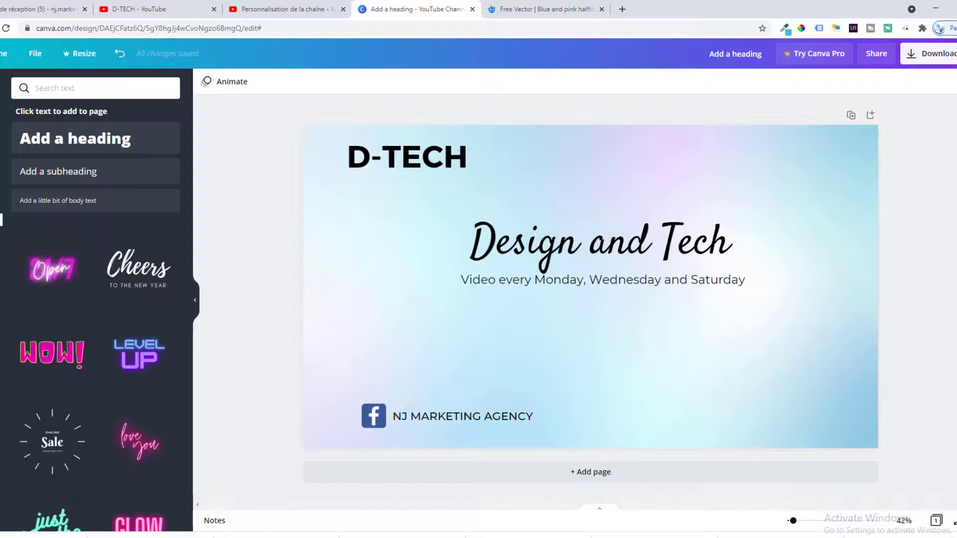
# Add the recommended LinkedIn logo, matched in size to the Facebook logo and aligned with it in the banner's lower-right area
pyautogui.click(0, 216)
pyautogui.click(78, 326)
pyautogui.moveTo(591, 337); pyautogui.dragTo(647, 430)
pyautogui.moveTo(583, 316); pyautogui.dragTo(701, 416)
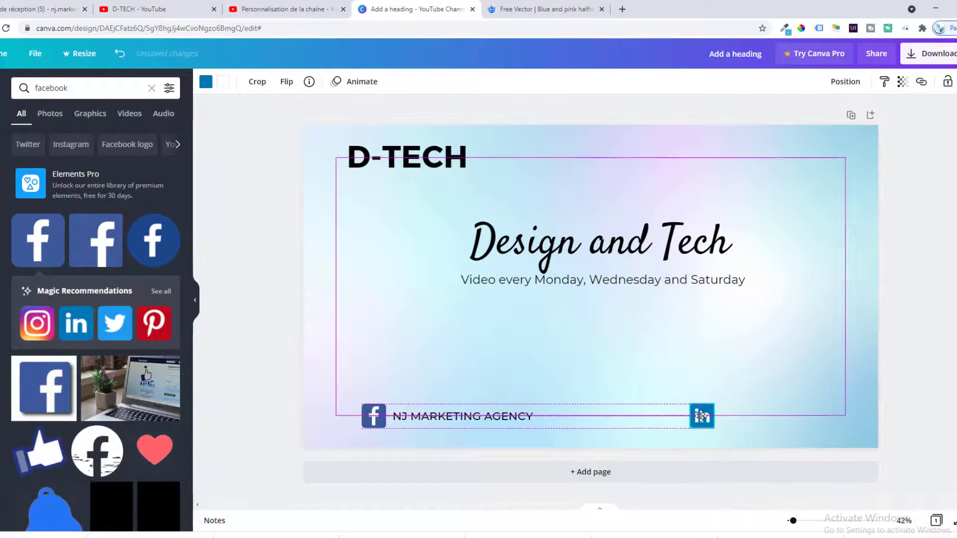
pyautogui.click(633, 418)
# Copy the NJ MARKETING AGENCY text and place the copy beside the LinkedIn logo in Montserrat
pyautogui.doubleClick(444, 417)
pyautogui.hotkey('ctrl', 'c')
pyautogui.click(762, 408)
pyautogui.hotkey('ctrl', 'v')
pyautogui.moveTo(804, 316); pyautogui.dragTo(764, 419)
pyautogui.click(244, 82)
pyautogui.click(63, 396)
pyautogui.click(444, 342)
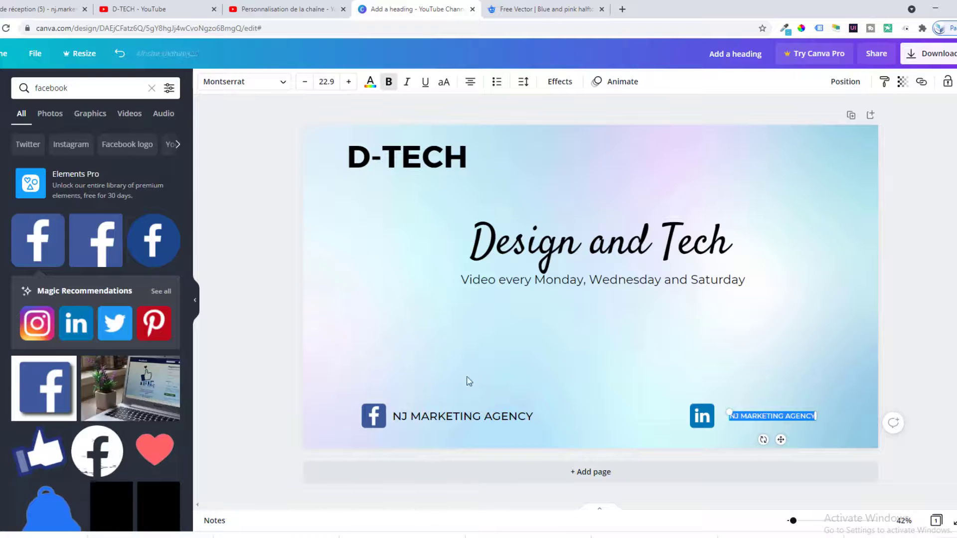
# Enlarge the LinkedIn label to match the Facebook label and shift the LinkedIn logo and label inward together
pyautogui.click(451, 417)
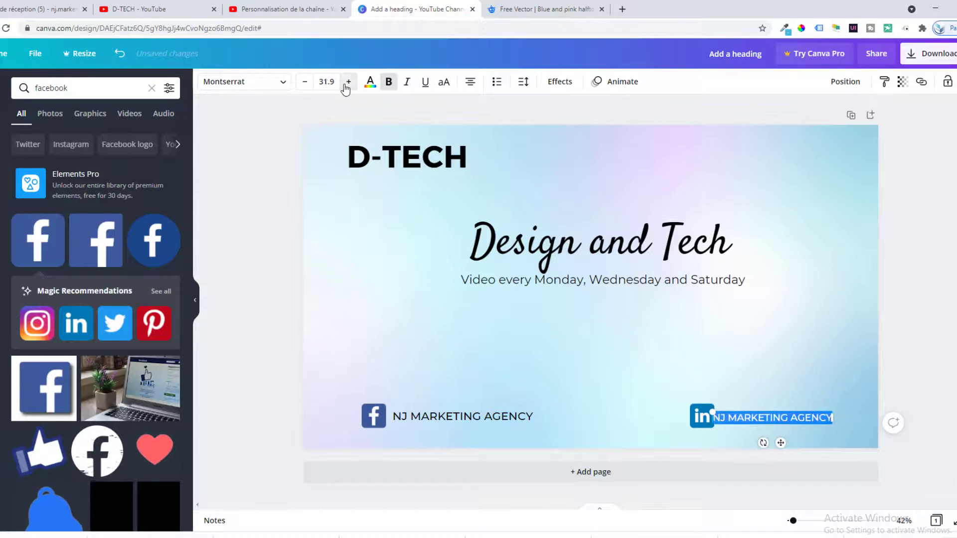
pyautogui.click(903, 346)
pyautogui.moveTo(793, 419); pyautogui.dragTo(811, 417)
pyautogui.moveTo(668, 392); pyautogui.dragTo(741, 420)
pyautogui.click(942, 289)
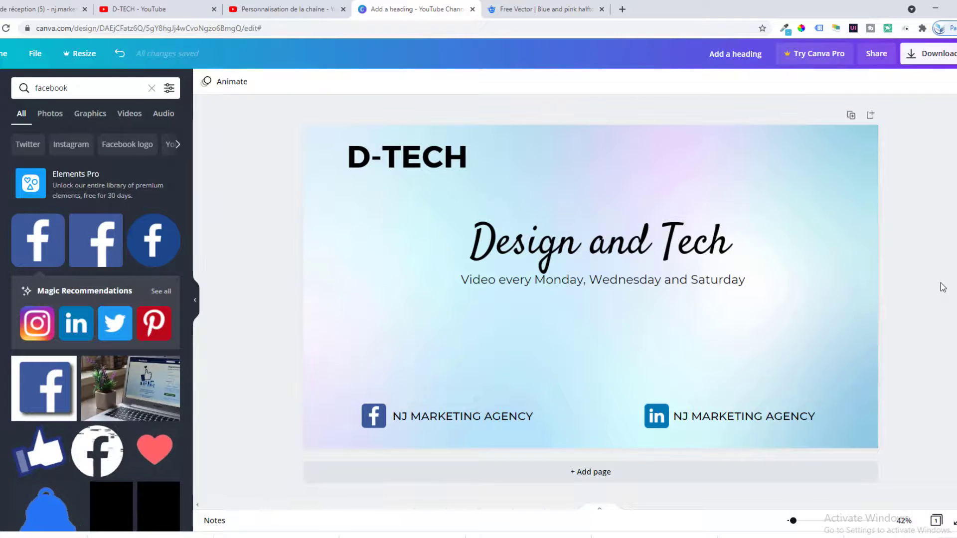
# Select "Design and Tech" with its schedule line, move them down, and enlarge and centre them together
pyautogui.moveTo(440, 217); pyautogui.dragTo(688, 281)
pyautogui.moveTo(616, 263); pyautogui.dragTo(617, 276)
pyautogui.moveTo(462, 301); pyautogui.dragTo(450, 306)
pyautogui.moveTo(747, 307); pyautogui.dragTo(772, 316)
pyautogui.moveTo(643, 279); pyautogui.dragTo(637, 278)
pyautogui.click(254, 209)
# Nudge the D-TECH title slightly and colour its letter D with the document's dark blue
pyautogui.moveTo(407, 157); pyautogui.dragTo(405, 156)
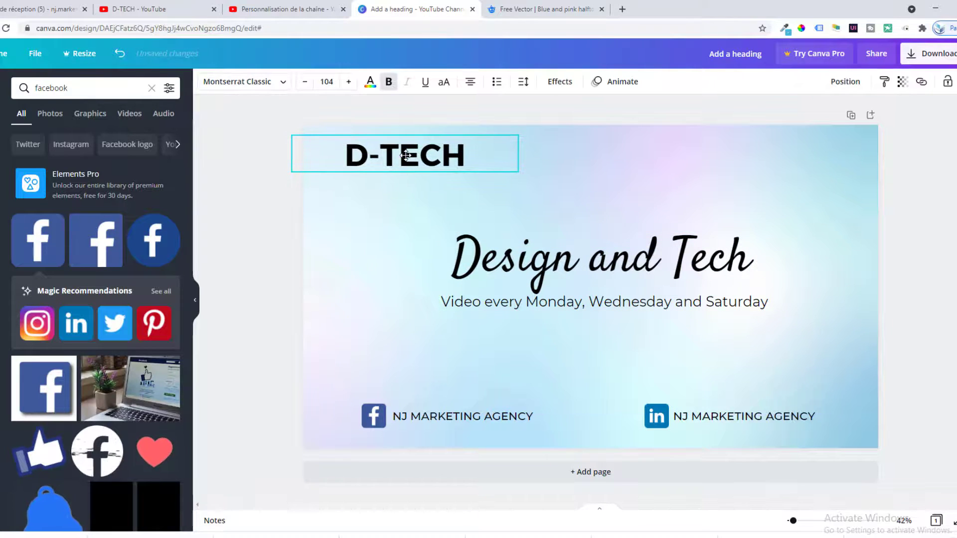
pyautogui.click(370, 82)
pyautogui.click(110, 138)
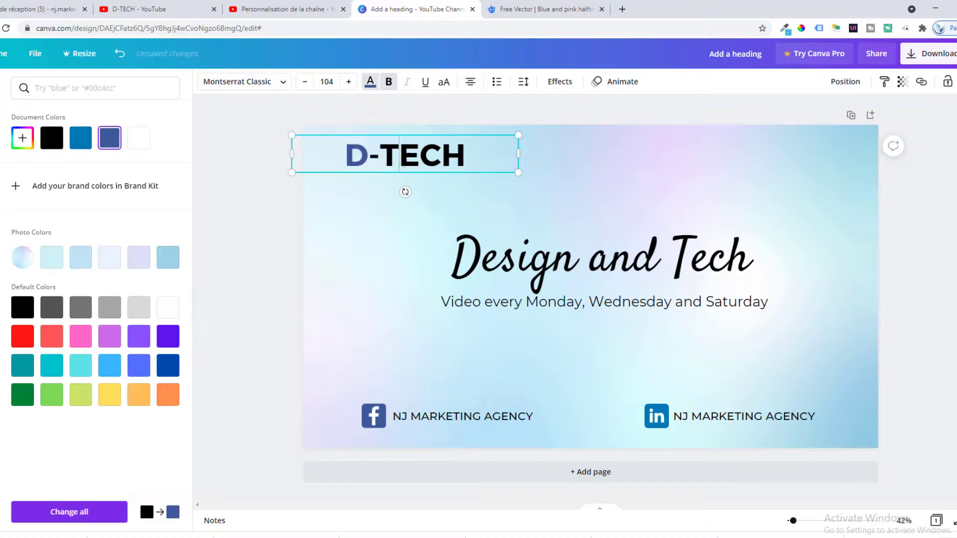
# Colour the letters TECH in the title with a custom bright pink, #FA009A
pyautogui.moveTo(466, 156); pyautogui.dragTo(380, 156)
pyautogui.click(79, 338)
pyautogui.click(23, 138)
pyautogui.moveTo(130, 172); pyautogui.dragTo(162, 165)
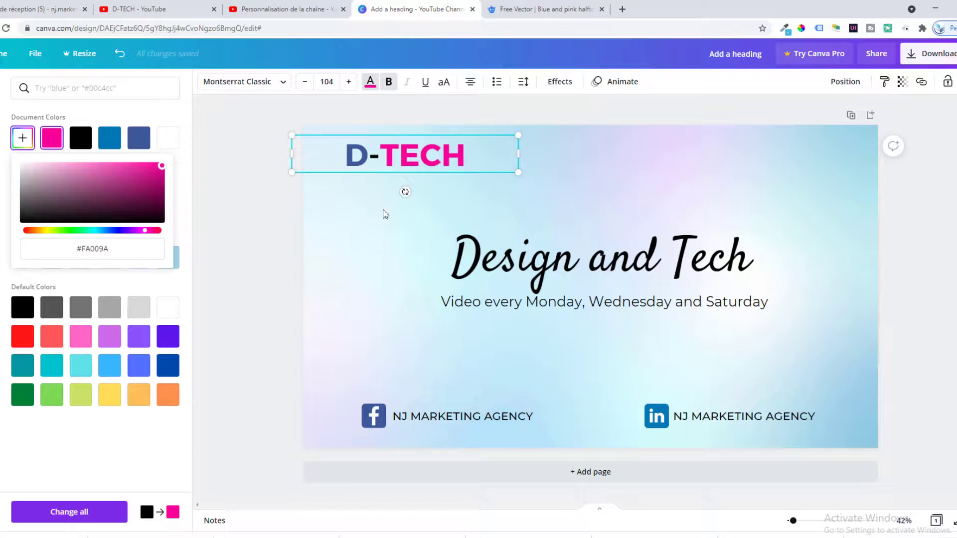
# Recolour the title's letter D with a custom brighter blue, about #366AD8, and reselect the title
pyautogui.click(369, 155)
pyautogui.click(33, 139)
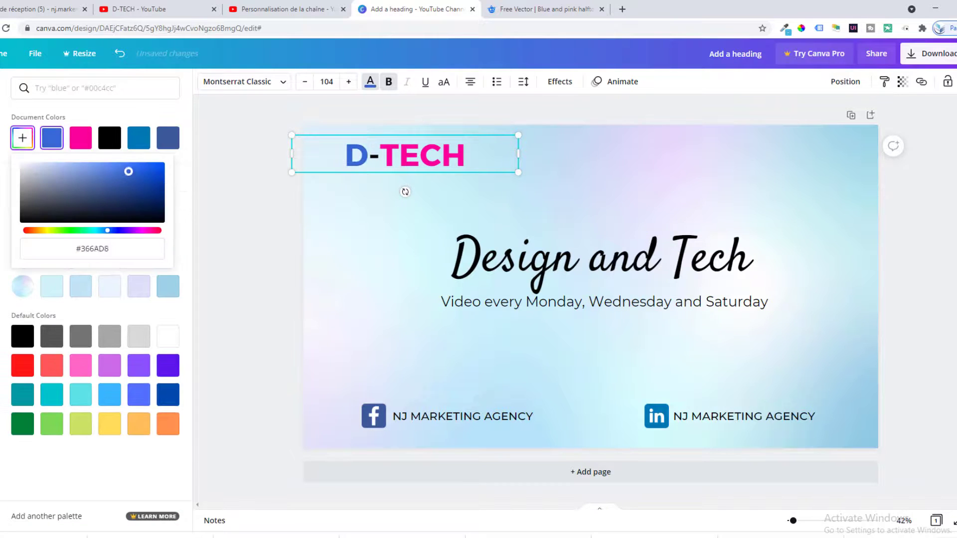
pyautogui.click(923, 311)
pyautogui.click(411, 155)
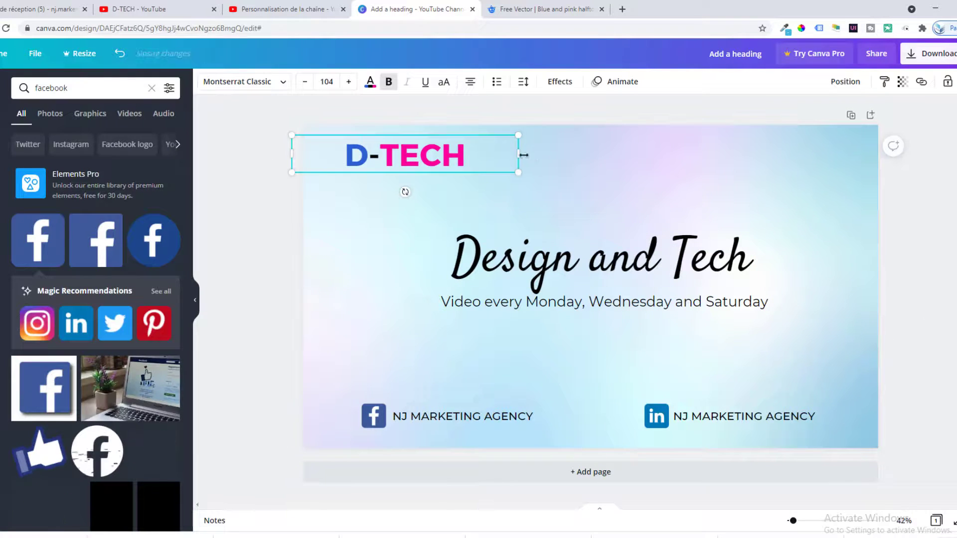
# Narrow the D-TECH title's text box to fit its letters and reposition the title in the banner's upper-left area
pyautogui.moveTo(519, 154); pyautogui.dragTo(452, 154)
pyautogui.moveTo(393, 158); pyautogui.dragTo(428, 161)
pyautogui.click(924, 324)
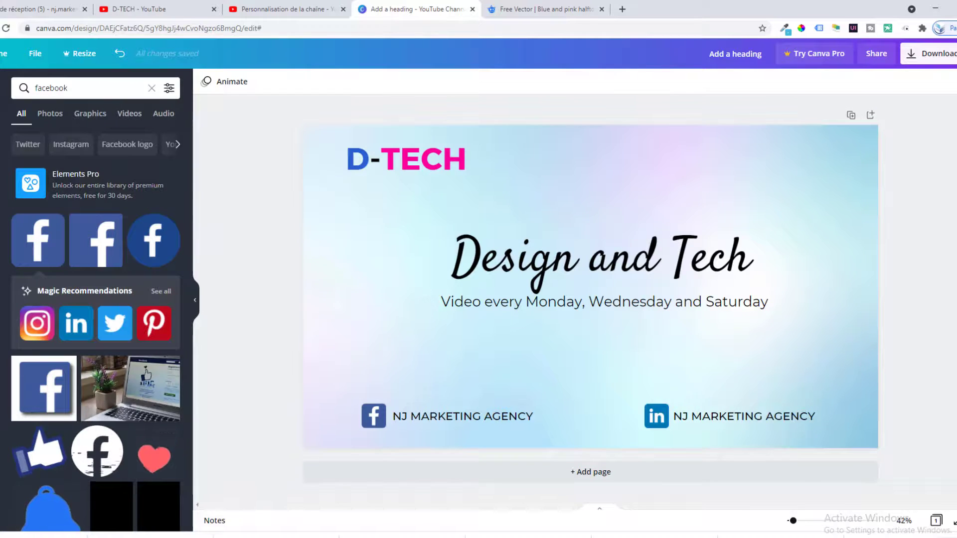
# Search the elements library for TECH and add the purple-lit gaming desk photo to the banner
pyautogui.click(152, 89)
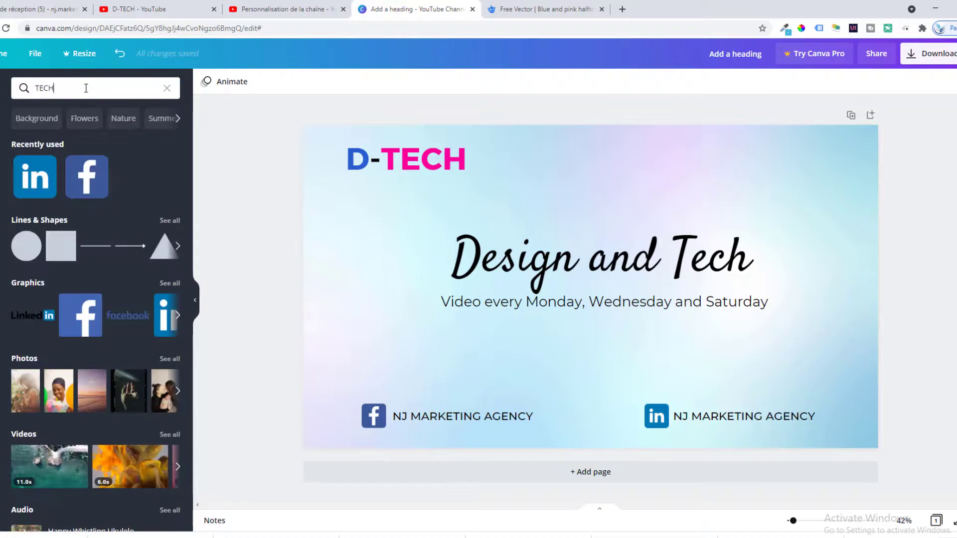
pyautogui.press('Return')
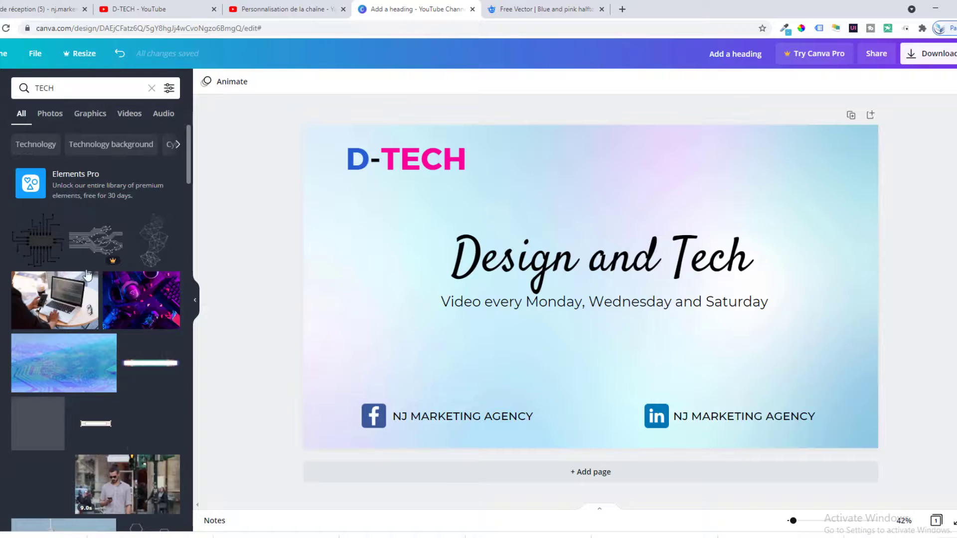
pyautogui.click(127, 299)
pyautogui.scroll(-5, 26, 260)
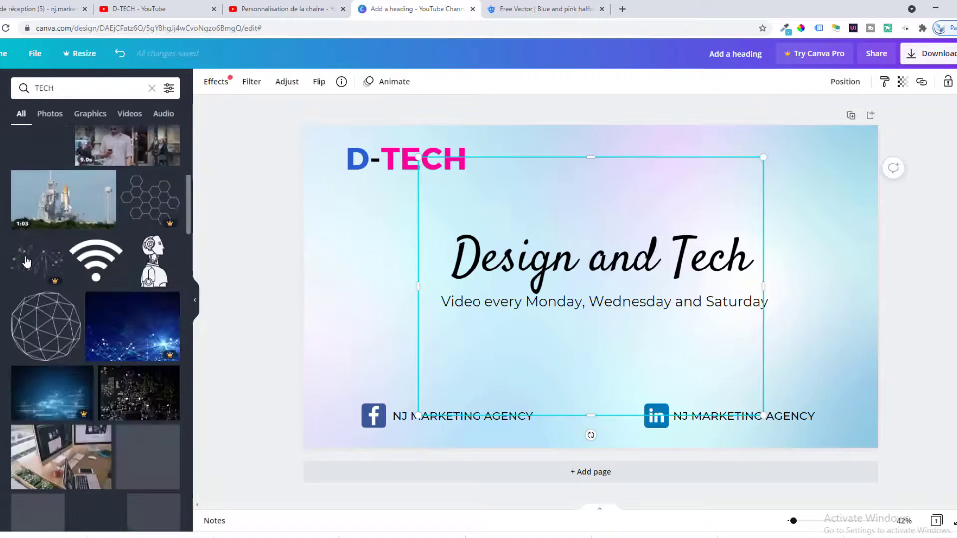
# Put the gaming desk photo into a circular frame, shrink it, and place it below the start of the schedule line
pyautogui.click(152, 89)
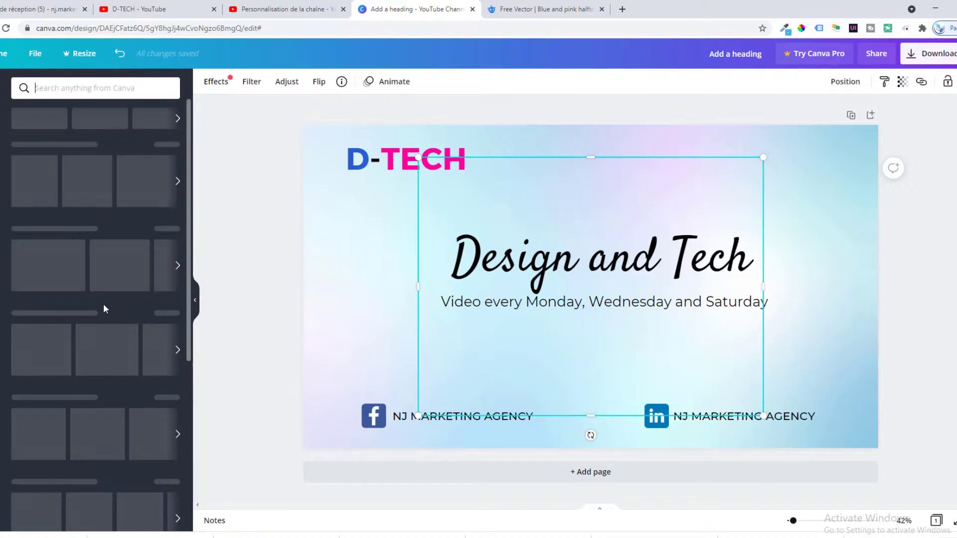
pyautogui.scroll(-7, 88, 202)
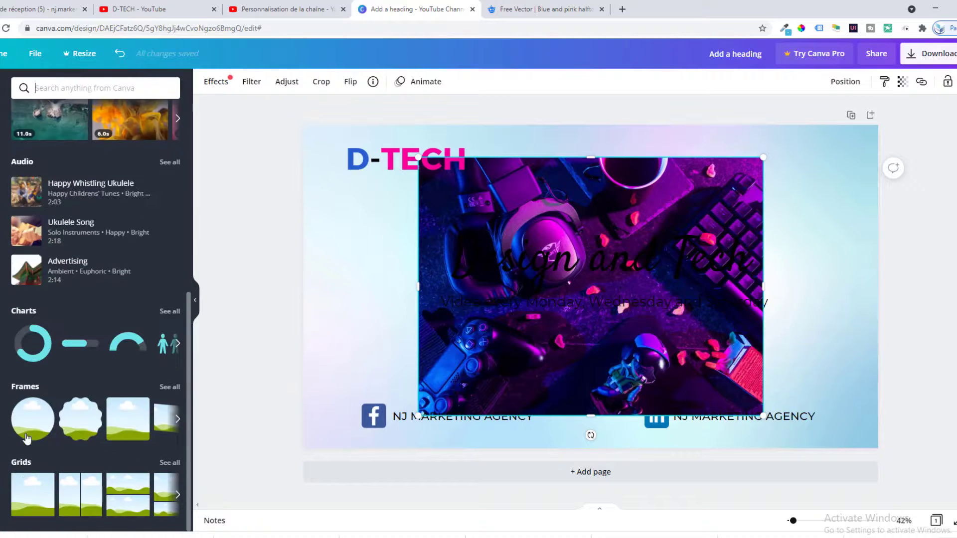
pyautogui.click(27, 434)
pyautogui.moveTo(720, 170); pyautogui.dragTo(429, 249)
pyautogui.moveTo(509, 408); pyautogui.dragTo(394, 294)
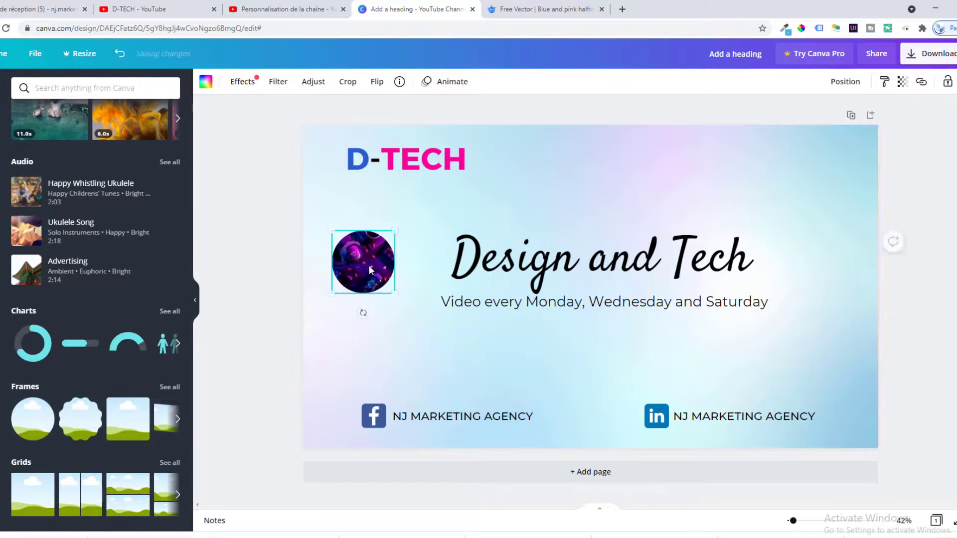
pyautogui.moveTo(367, 262); pyautogui.dragTo(474, 350)
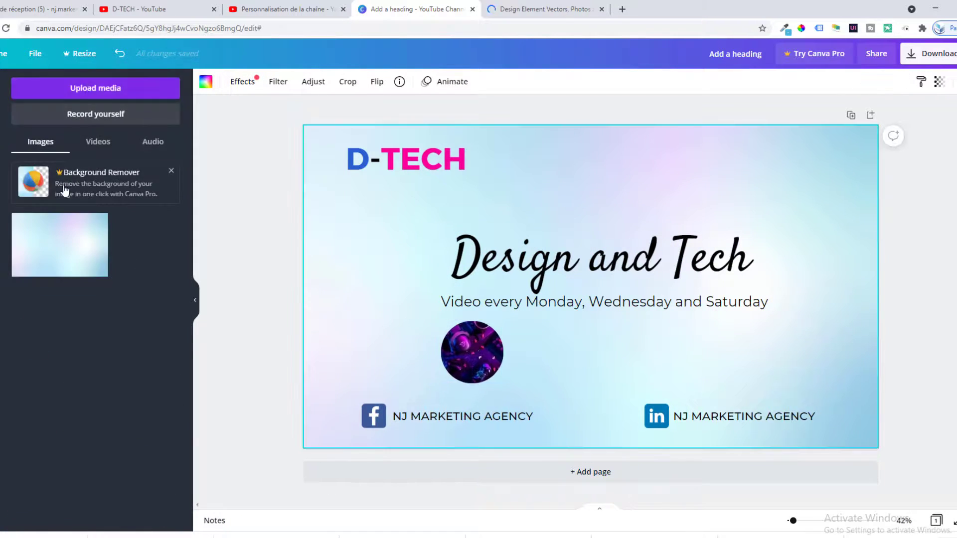
# Search the photo library for "design" and add the free photo of grey material samples
pyautogui.click(1, 127)
pyautogui.click(1, 242)
pyautogui.click(28, 165)
pyautogui.click(79, 89)
pyautogui.write('des')
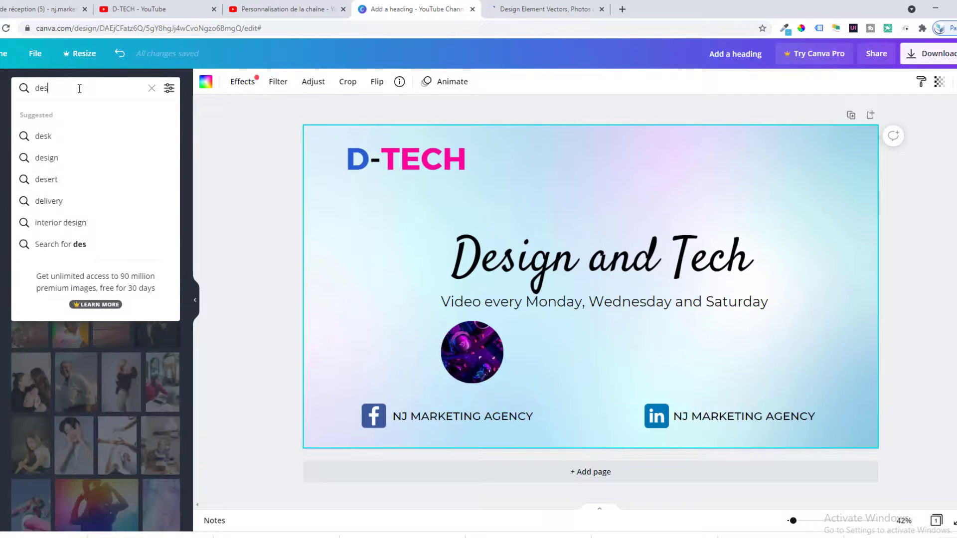
pyautogui.write('ign')
pyautogui.press('Return')
pyautogui.scroll(-2, 84, 199)
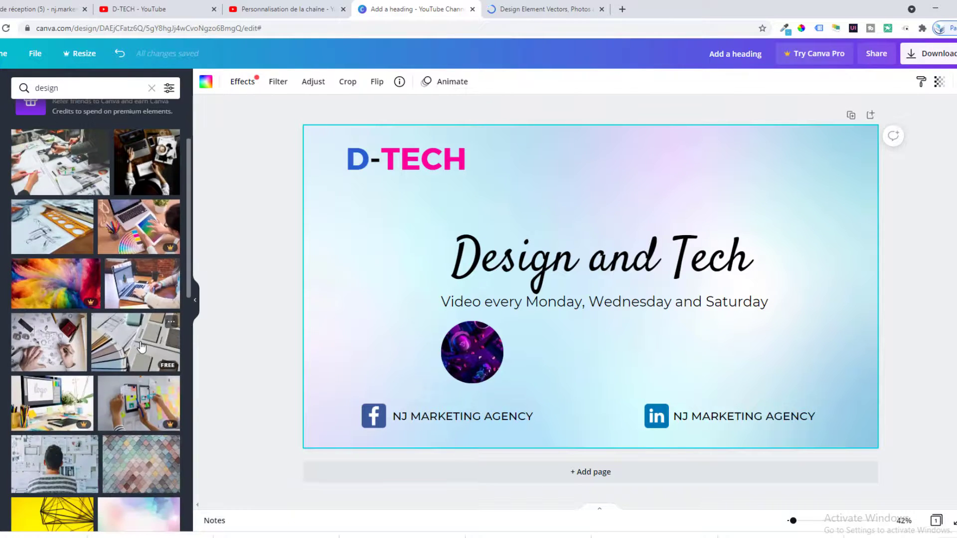
pyautogui.click(135, 347)
# Put the material samples photo into a circular frame, shrink it to match the first circle, and place it beside that circle
pyautogui.click(1, 127)
pyautogui.click(40, 422)
pyautogui.moveTo(464, 351); pyautogui.dragTo(573, 309)
pyautogui.moveTo(578, 304); pyautogui.dragTo(592, 343)
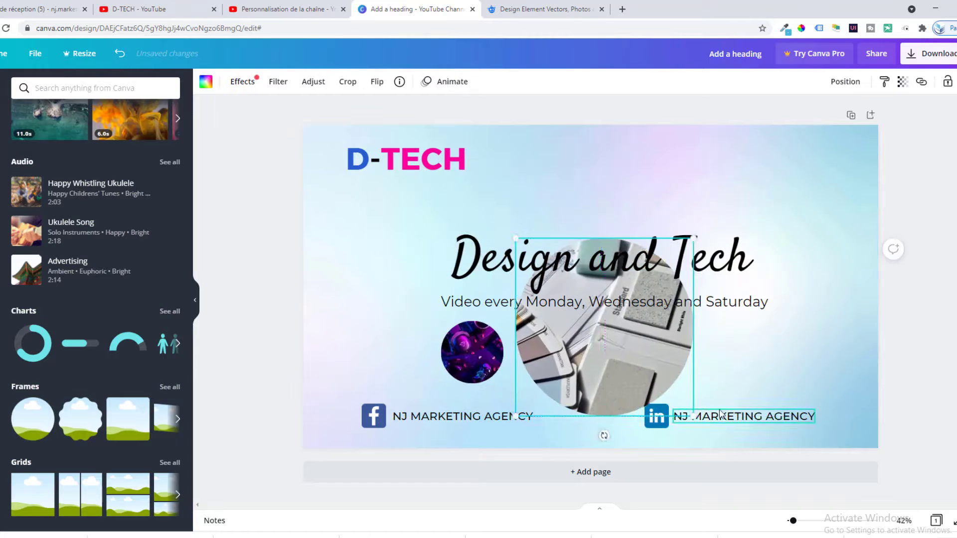
pyautogui.moveTo(694, 416); pyautogui.dragTo(633, 355)
pyautogui.moveTo(584, 337); pyautogui.dragTo(608, 388)
pyautogui.moveTo(656, 406); pyautogui.dragTo(598, 382)
pyautogui.click(653, 367)
# Search the photo library for "technology" and add the photo of a laptop showing code
pyautogui.click(1, 162)
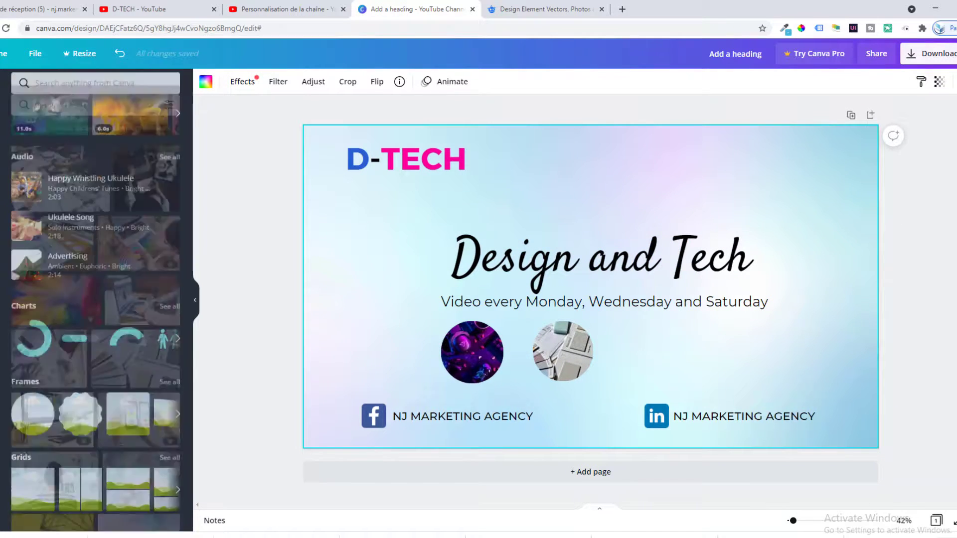
pyautogui.scroll(-7, 130, 318)
pyautogui.scroll(-4, 134, 346)
pyautogui.click(86, 87)
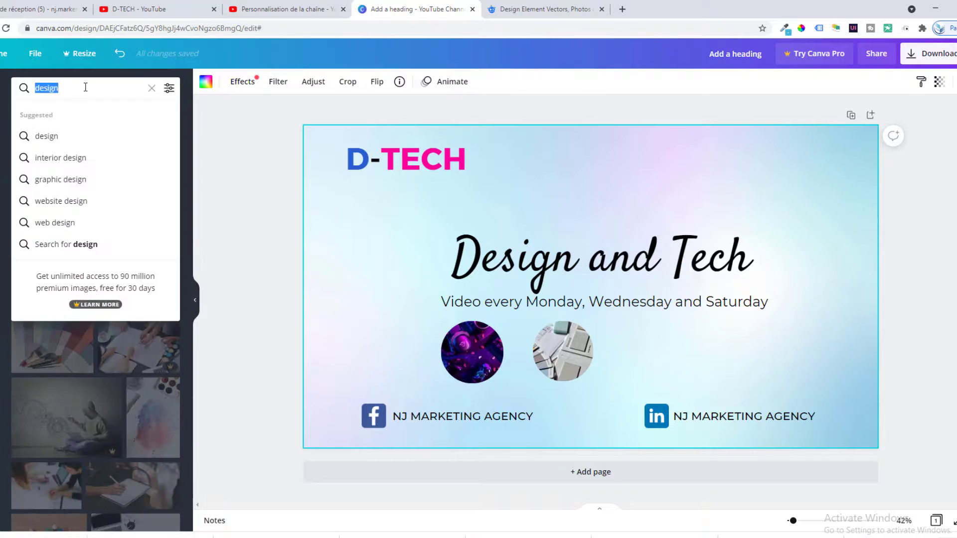
pyautogui.write('technology')
pyautogui.press('Return')
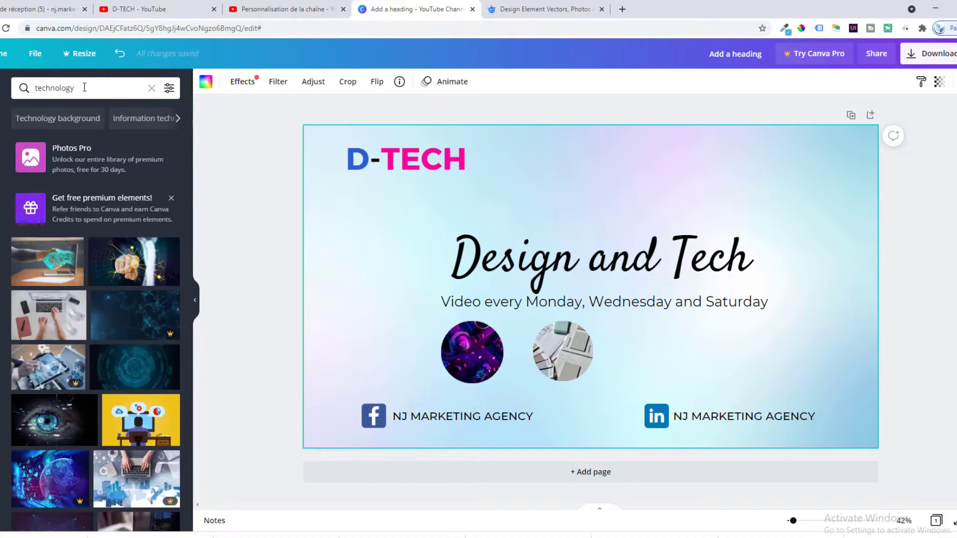
pyautogui.scroll(-3, 92, 247)
pyautogui.scroll(-2, 93, 247)
pyautogui.click(150, 274)
# Put the laptop photo into a small circular frame and place it third in the row of circles
pyautogui.click(2, 127)
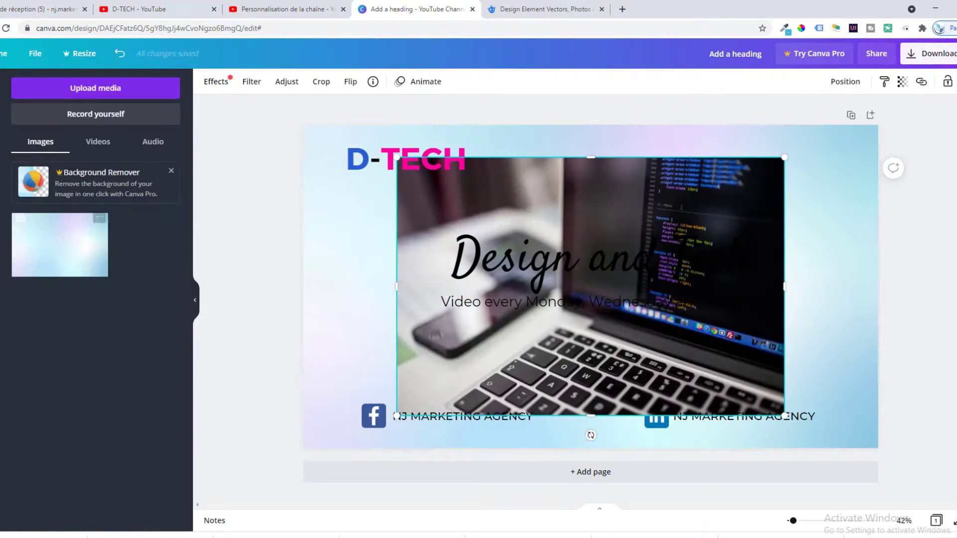
pyautogui.click(2, 200)
pyautogui.moveTo(626, 371); pyautogui.dragTo(598, 347)
pyautogui.moveTo(503, 198); pyautogui.dragTo(649, 362)
pyautogui.click(350, 292)
# Add the free purple-lit keyboard photo from the technology photos to the banner
pyautogui.click(0, 166)
pyautogui.scroll(-5, 149, 313)
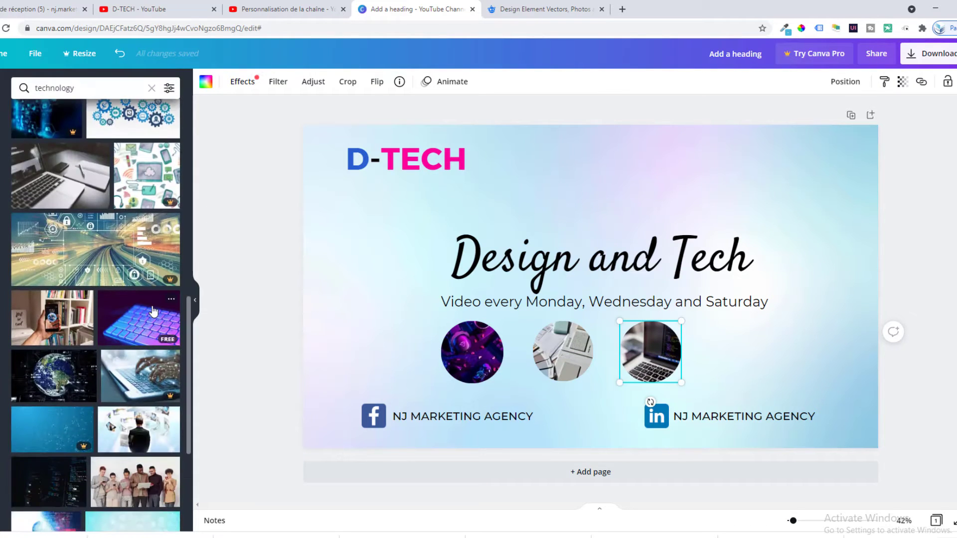
pyautogui.scroll(-1, 153, 311)
pyautogui.click(139, 267)
# Put the keyboard photo into a circular frame, shrink it, and place it fourth in the row of circles
pyautogui.click(1, 206)
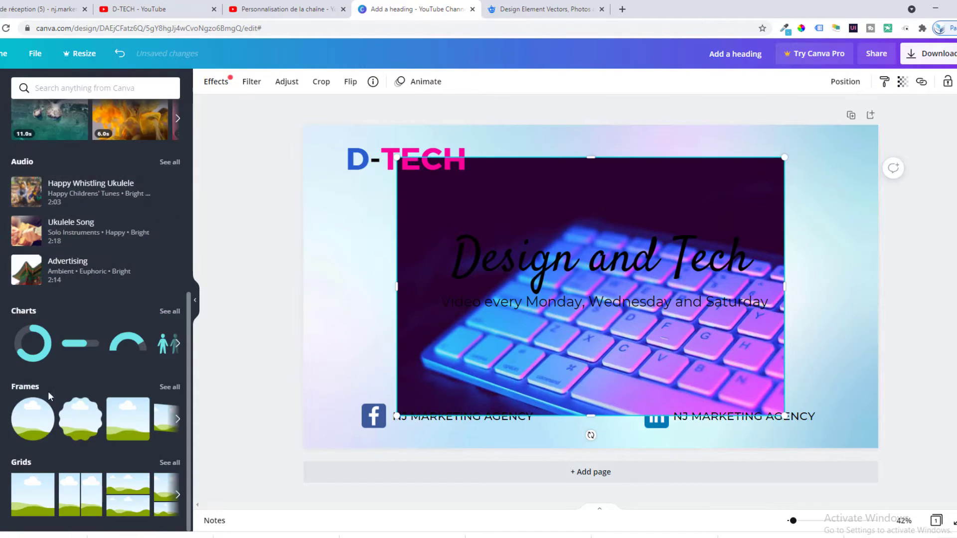
pyautogui.click(37, 416)
pyautogui.moveTo(439, 201); pyautogui.dragTo(577, 335)
pyautogui.moveTo(605, 350); pyautogui.dragTo(740, 391)
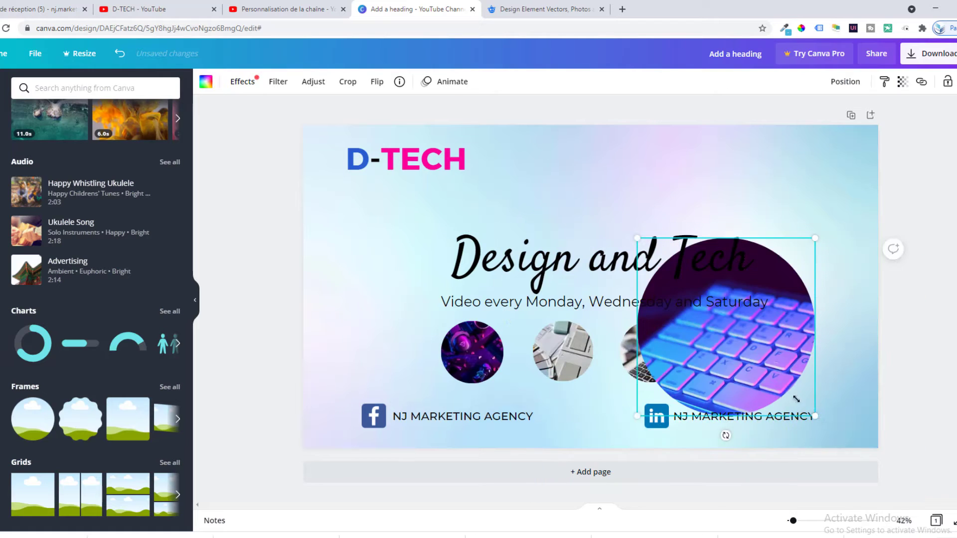
pyautogui.moveTo(815, 416); pyautogui.dragTo(722, 324)
pyautogui.moveTo(683, 292); pyautogui.dragTo(553, 348)
# Adjust the spacing of the last two circles and move the tagline, schedule line and all four circles up together
pyautogui.moveTo(650, 352); pyautogui.dragTo(638, 353)
pyautogui.moveTo(729, 356); pyautogui.dragTo(719, 357)
pyautogui.moveTo(428, 233); pyautogui.dragTo(786, 404)
pyautogui.moveTo(584, 327); pyautogui.dragTo(589, 306)
pyautogui.click(942, 406)
# Select the background image and slightly adjust its transparency
pyautogui.click(842, 309)
pyautogui.click(939, 82)
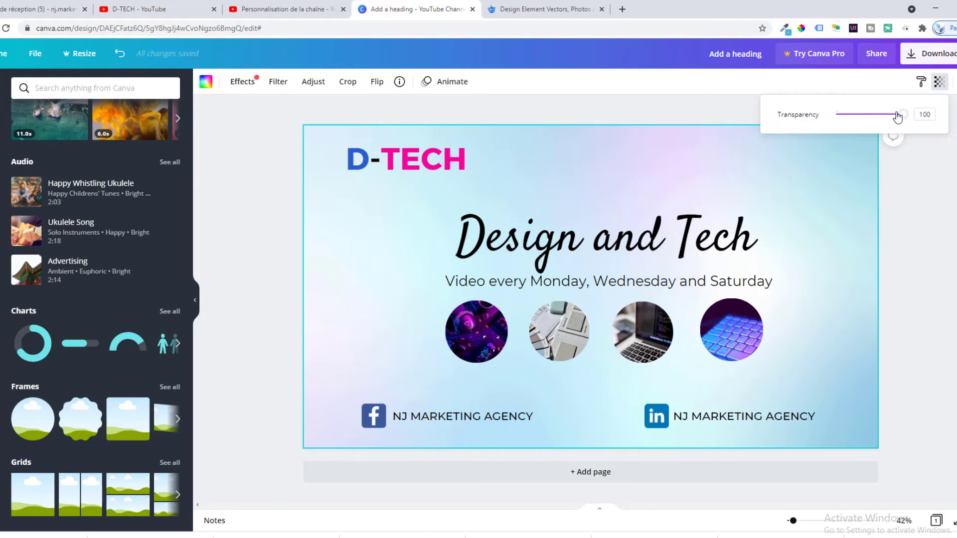
pyautogui.moveTo(900, 118)
pyautogui.mouseDown()
pyautogui.moveTo(863, 120)
pyautogui.moveTo(895, 115)
pyautogui.mouseUp()
pyautogui.click(937, 224)
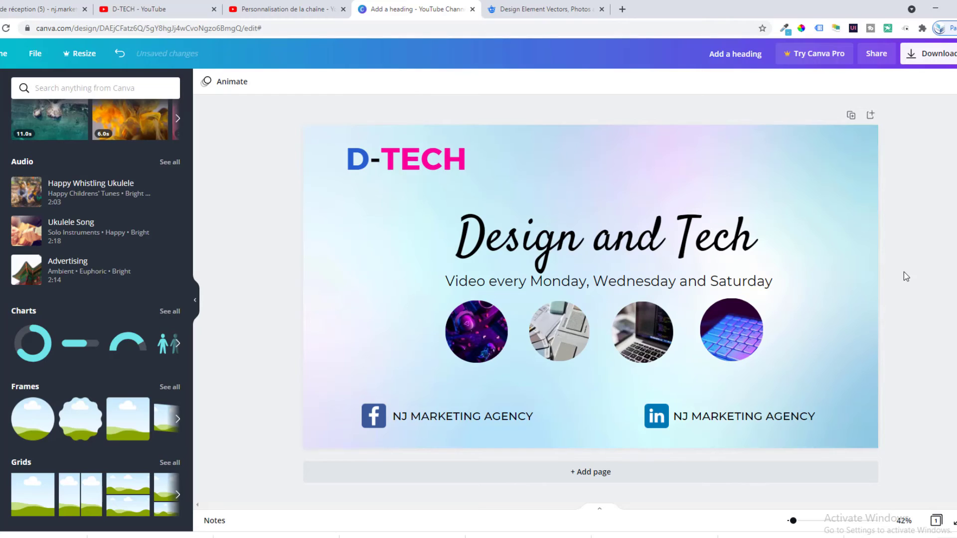